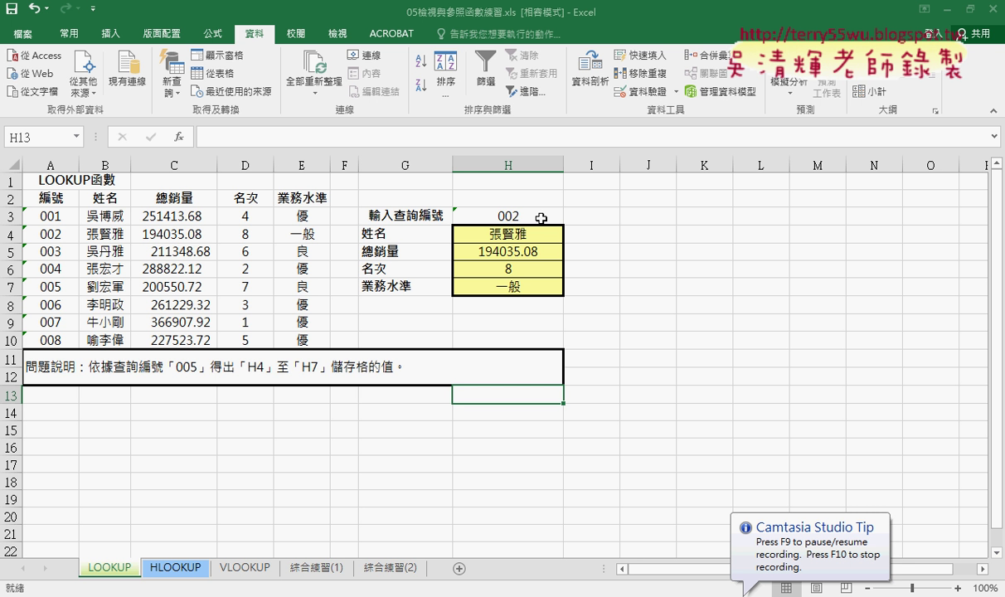
- Pick ID 001, then ID 003, from H3's validation dropdown
click(538, 215)
click(570, 217)
click(555, 240)
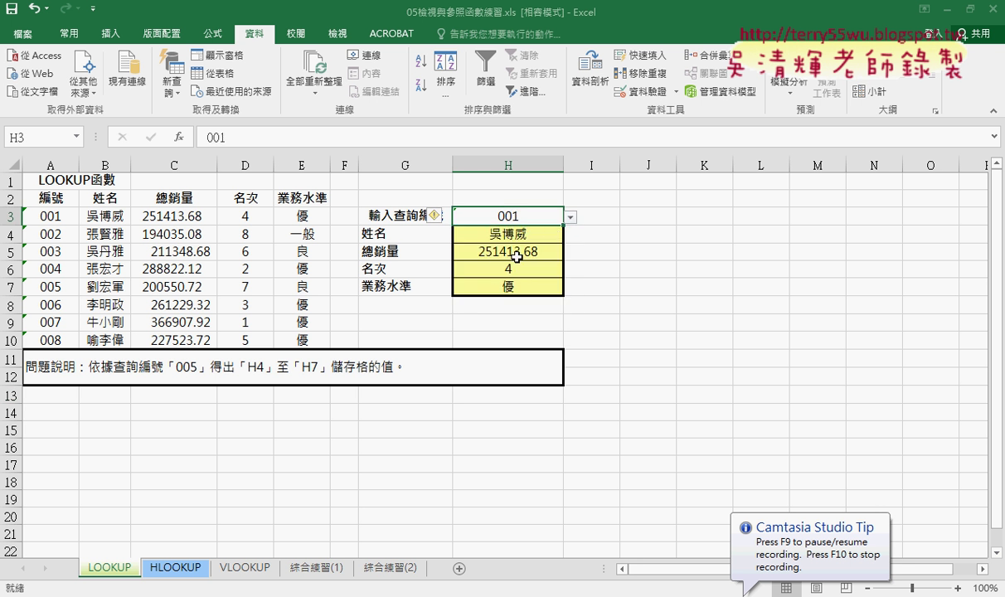
click(571, 218)
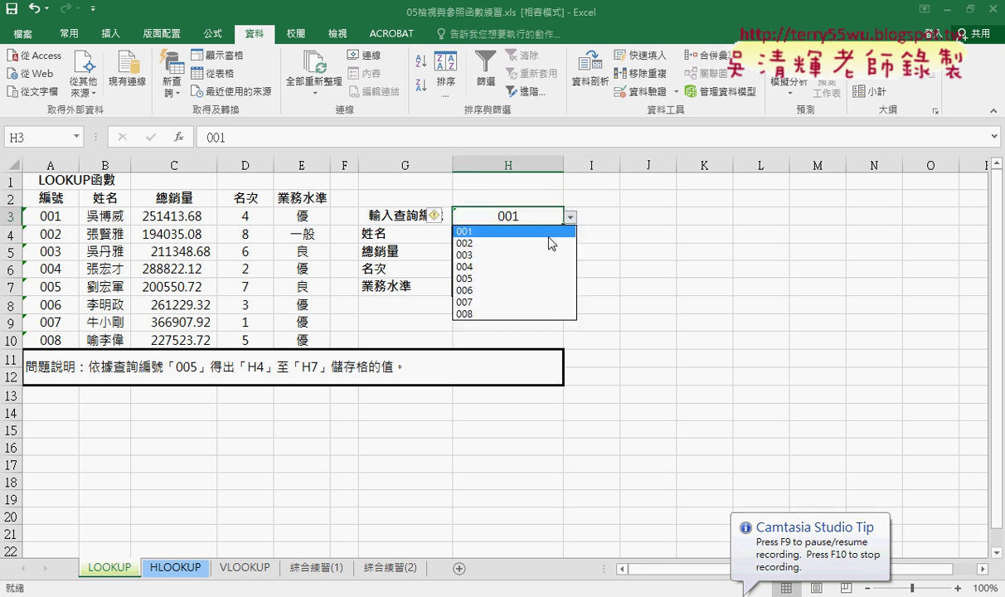
click(539, 252)
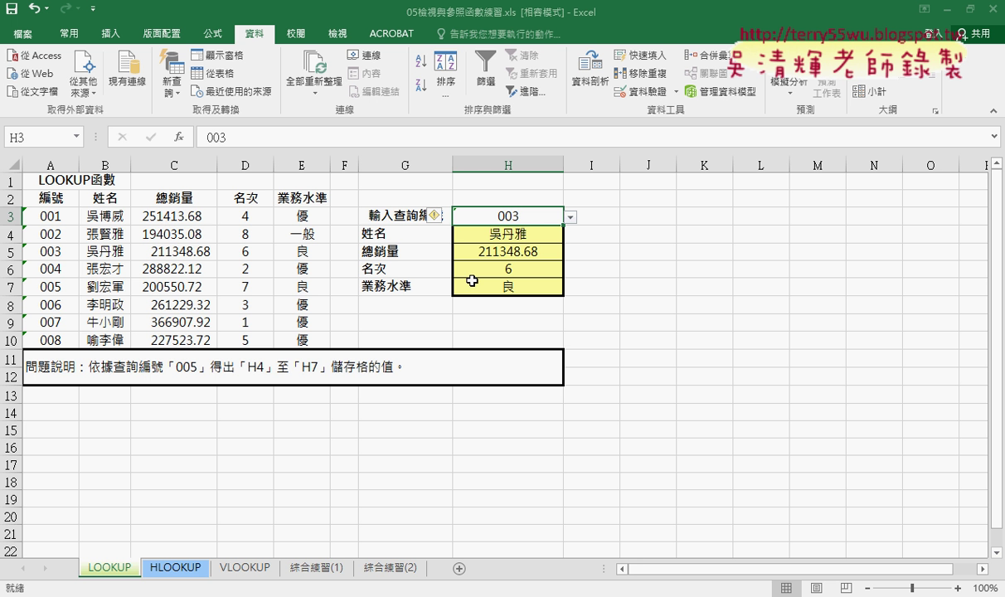
- Inspect H4's VLOOKUP formula unchanged, then select the result cells H5:H7
click(489, 232)
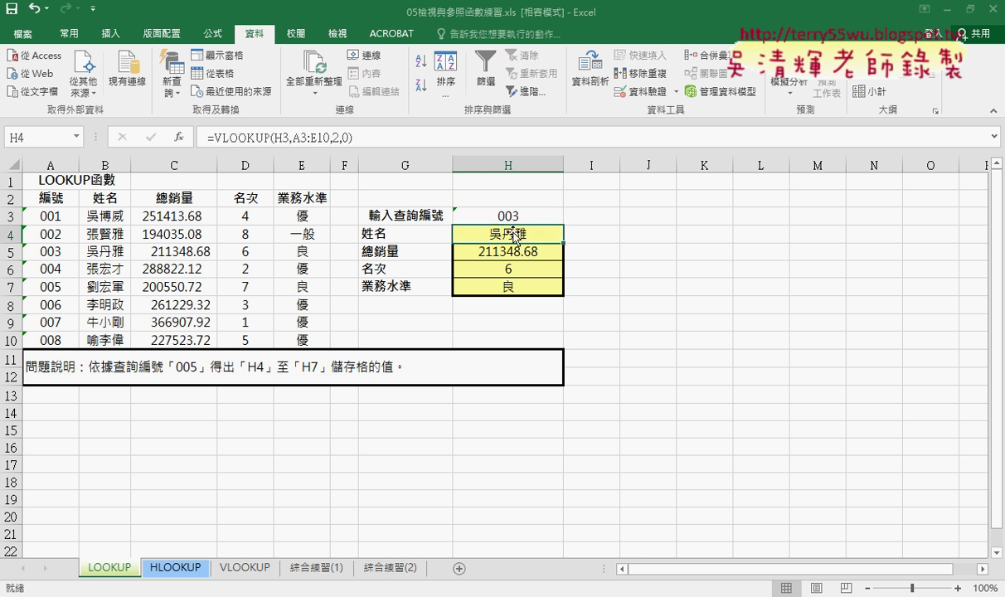
click(337, 137)
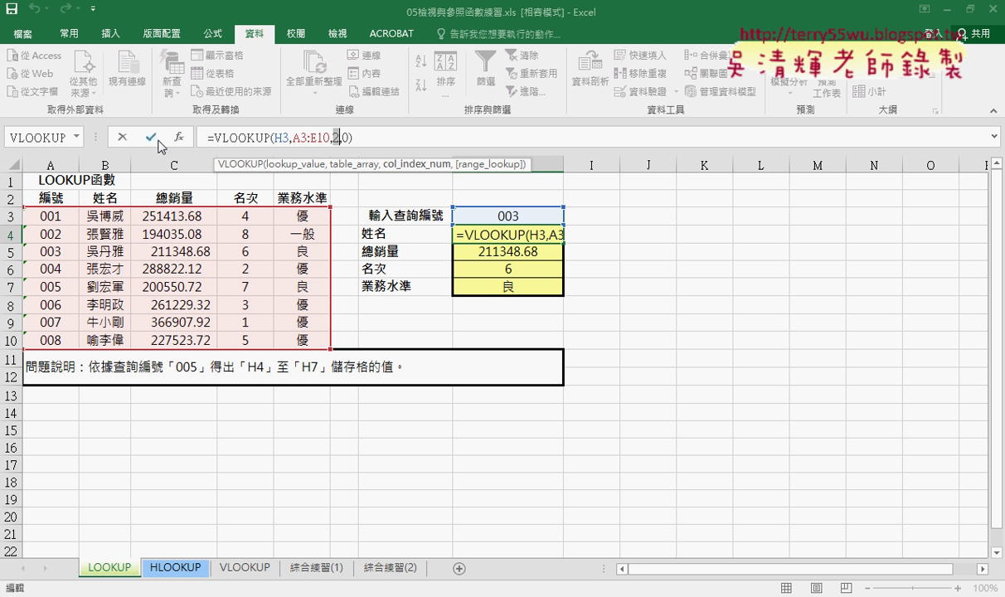
click(122, 137)
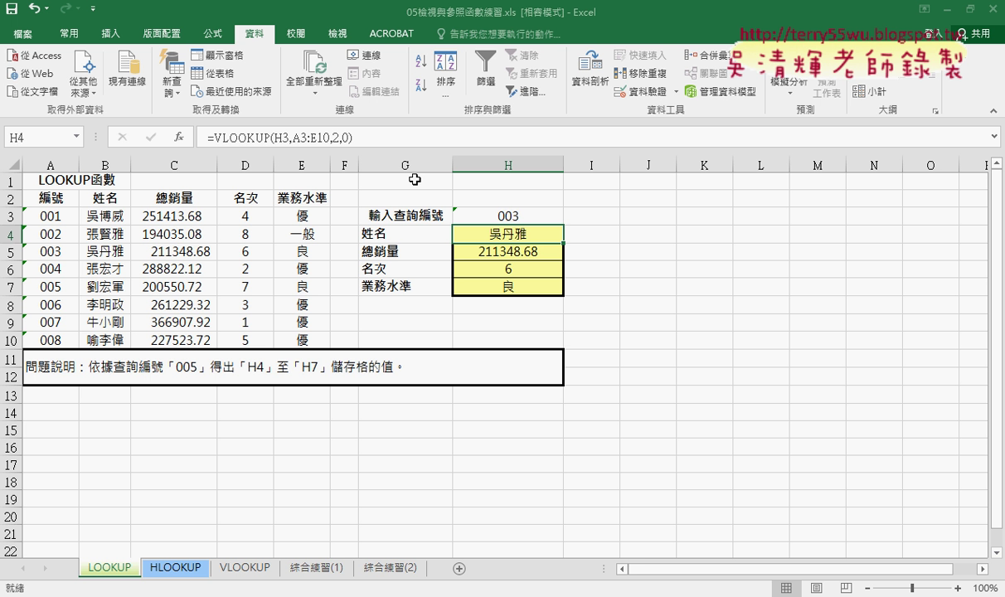
drag(507, 259, 514, 285)
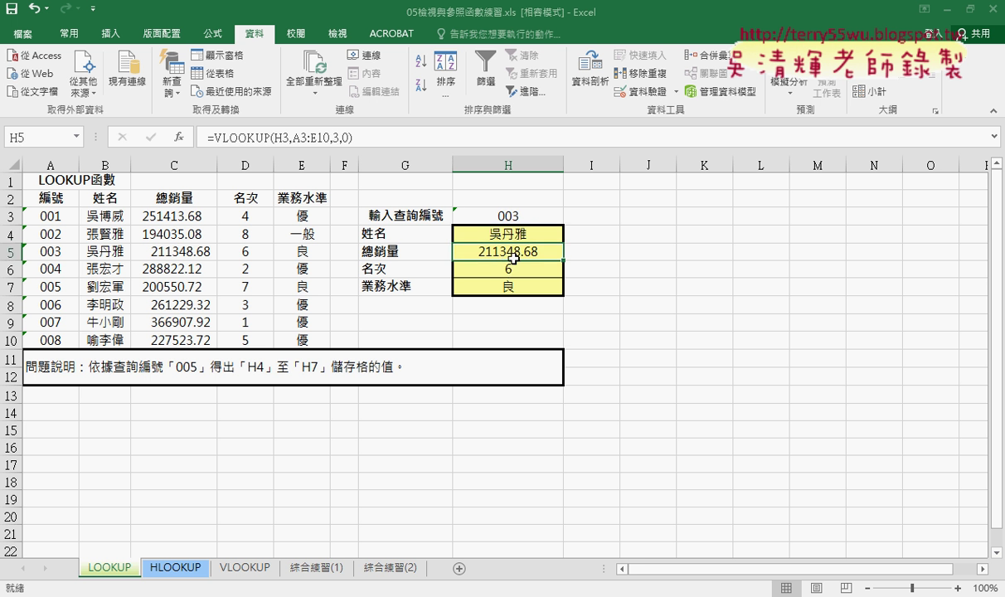
- Clear H5:H7 and examine the ranges in H4's =VLOOKUP(H3,A3:E10,2,0)
key(Delete)
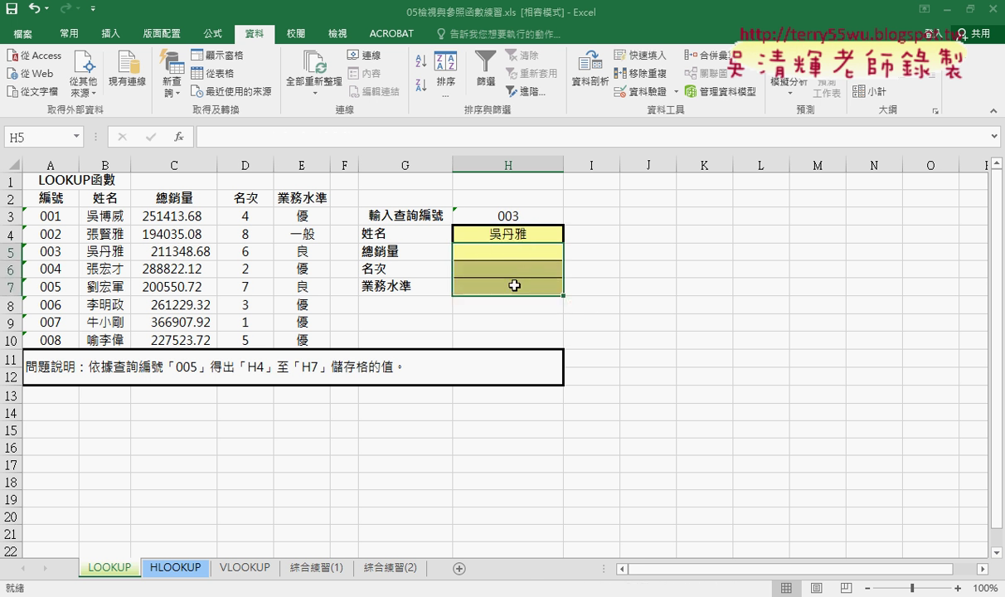
click(487, 236)
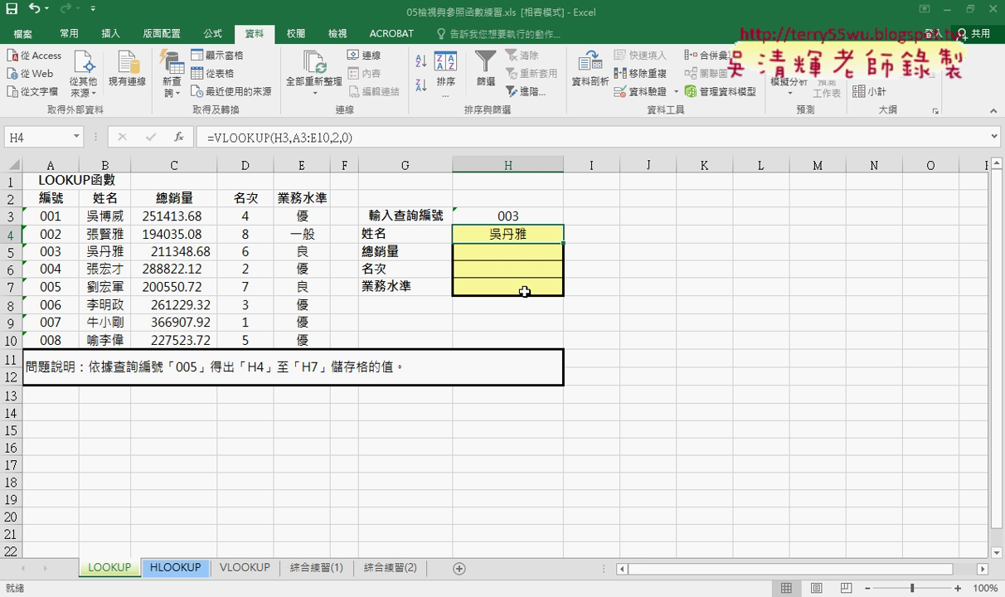
click(336, 137)
click(336, 137)
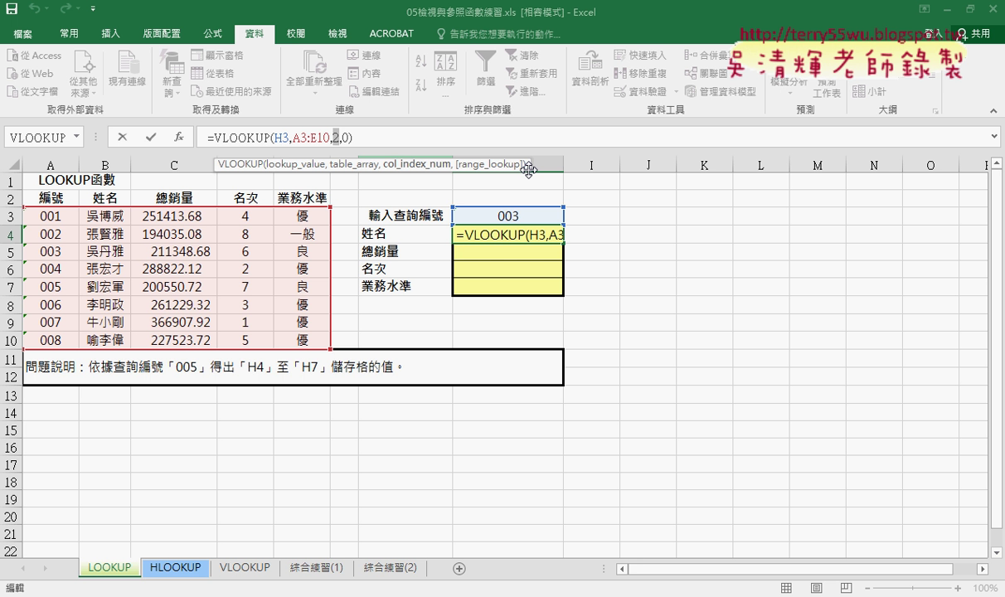
- Keep H4's formula unchanged and make column I narrower
click(149, 138)
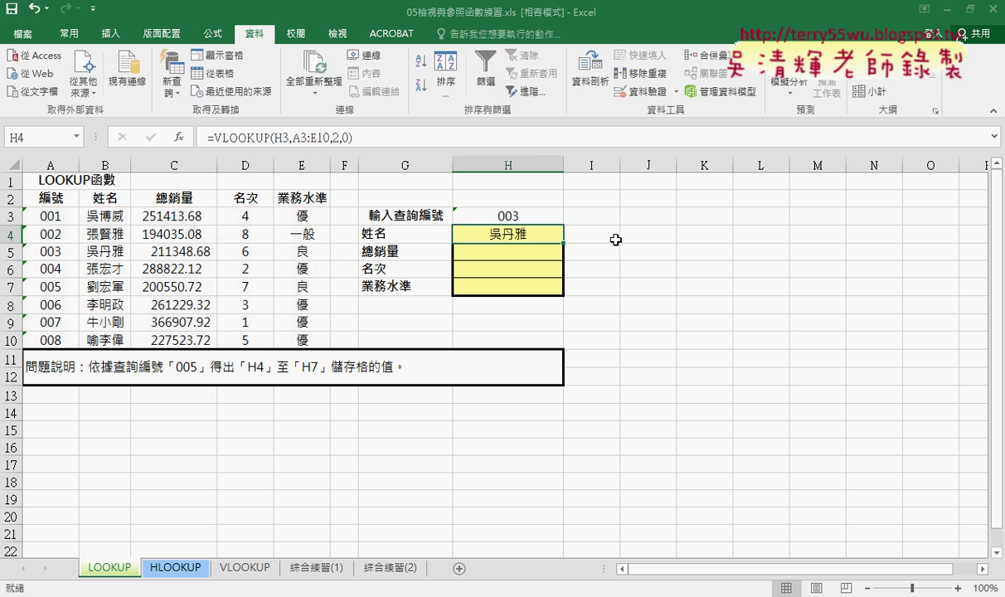
drag(619, 165, 586, 165)
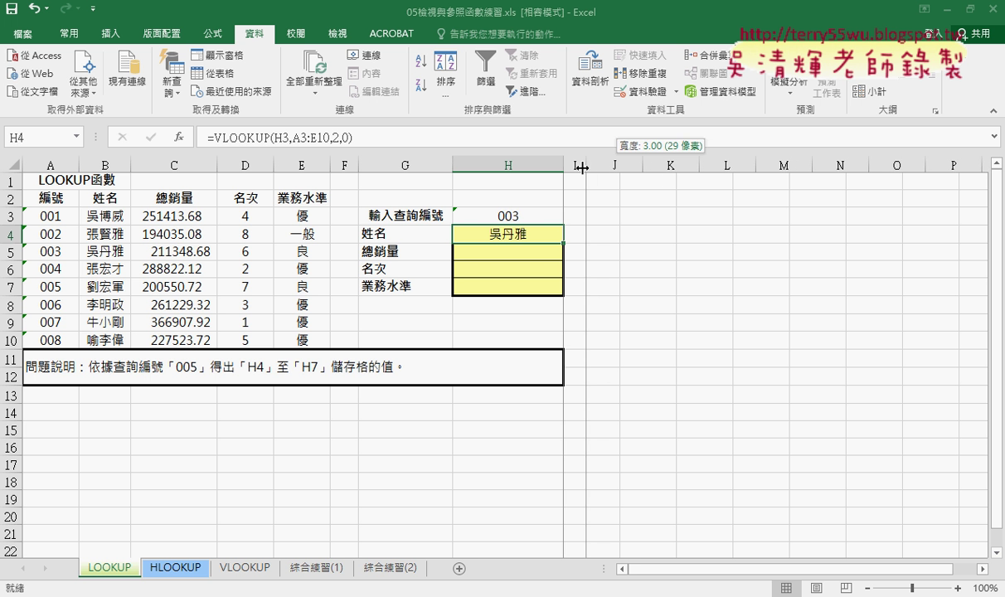
click(606, 235)
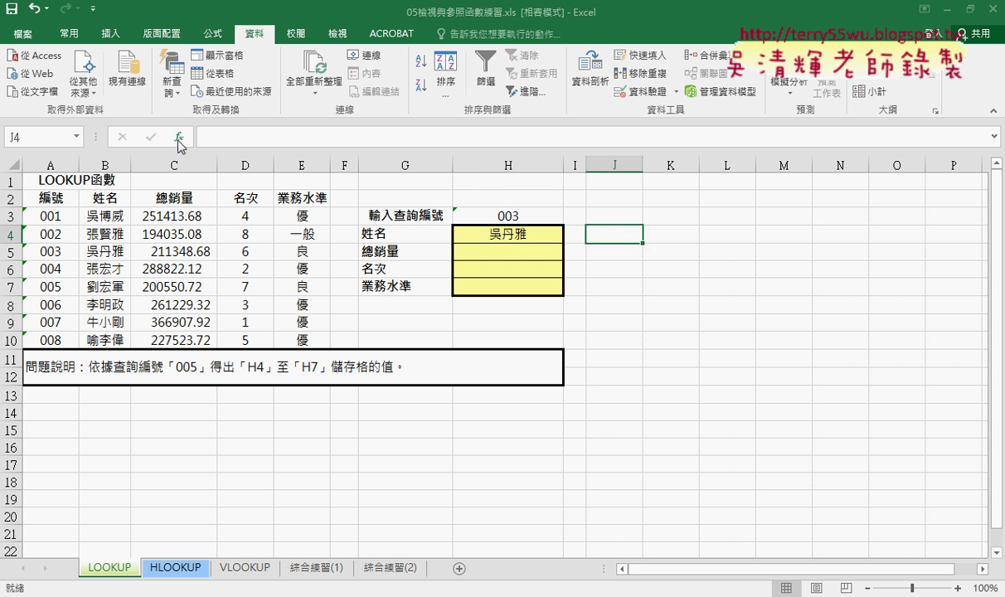
- Insert =ROW() into J4 from the Lookup & Reference functions, returning 4
click(497, 233)
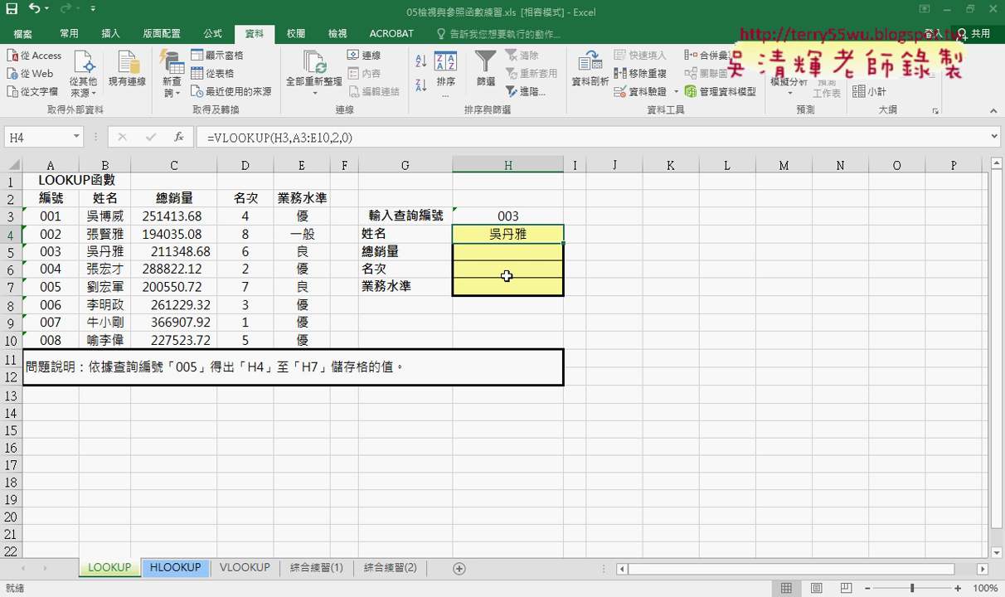
click(622, 235)
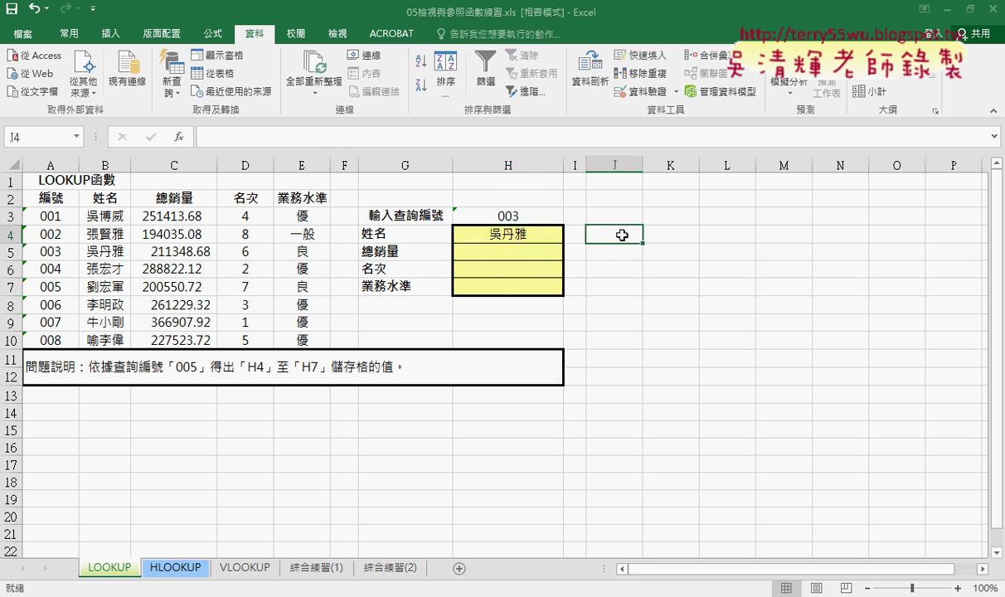
click(180, 138)
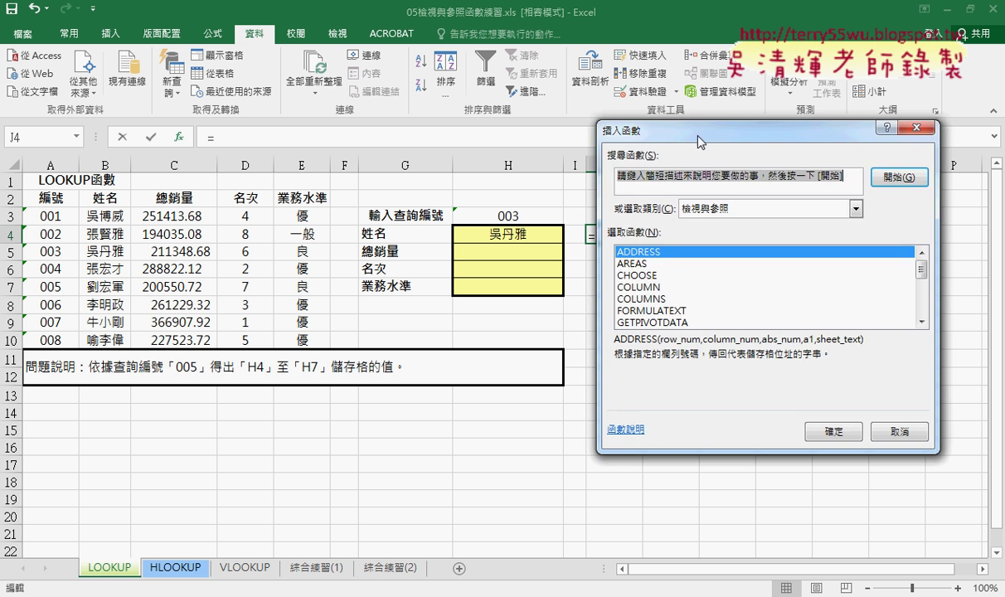
drag(701, 140, 691, 105)
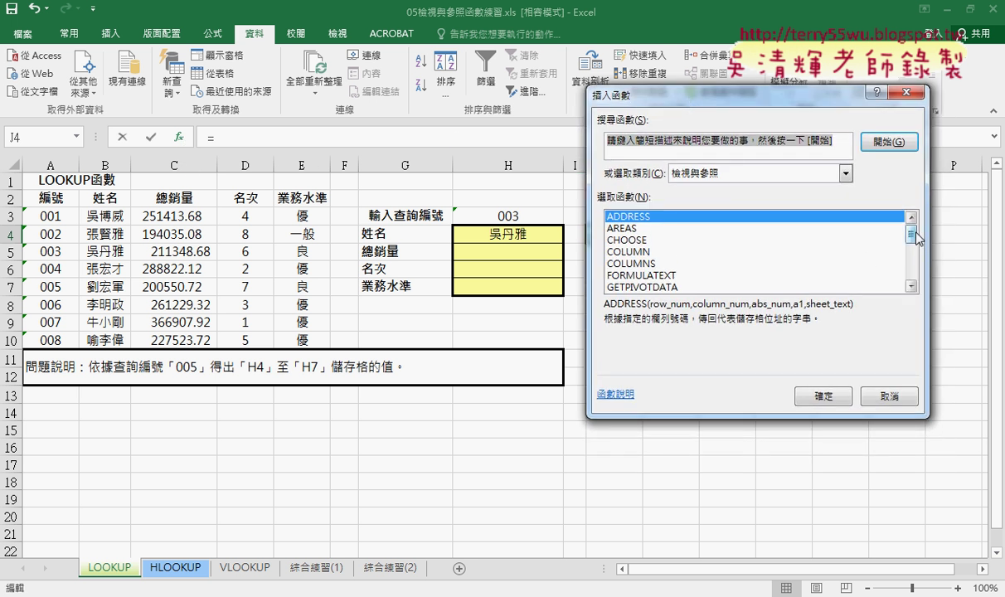
drag(911, 236, 911, 269)
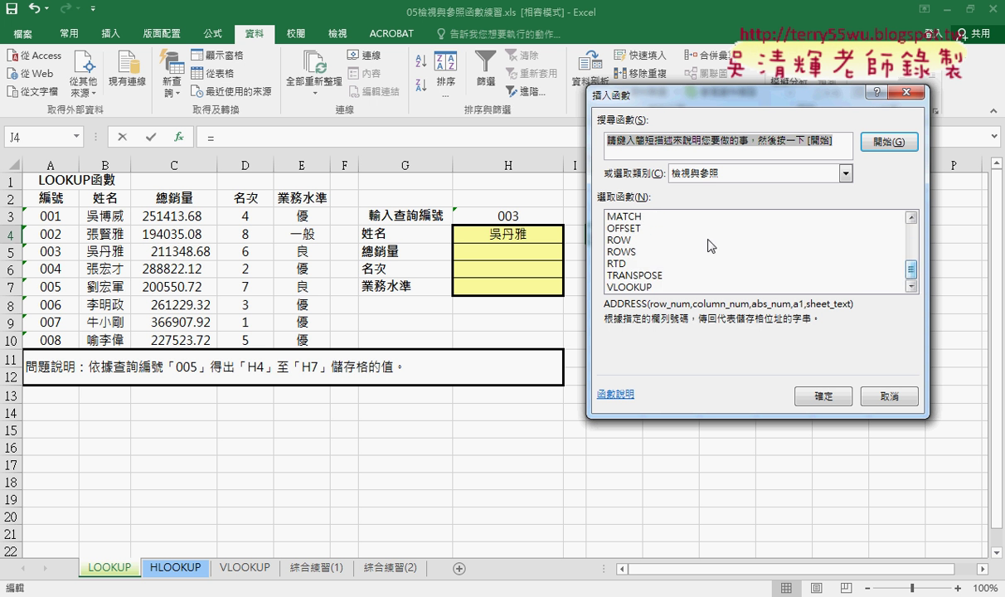
click(709, 240)
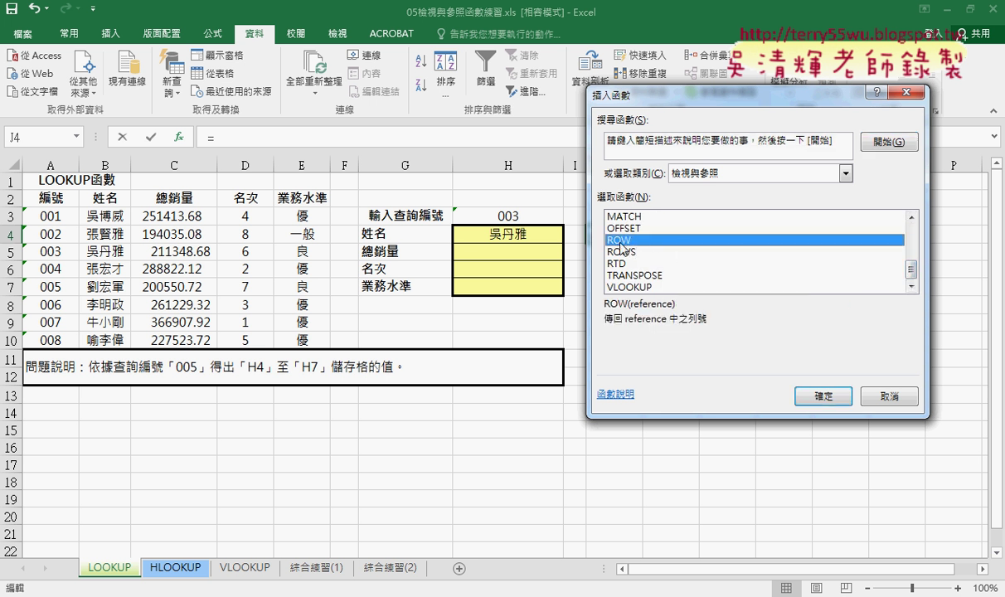
click(820, 395)
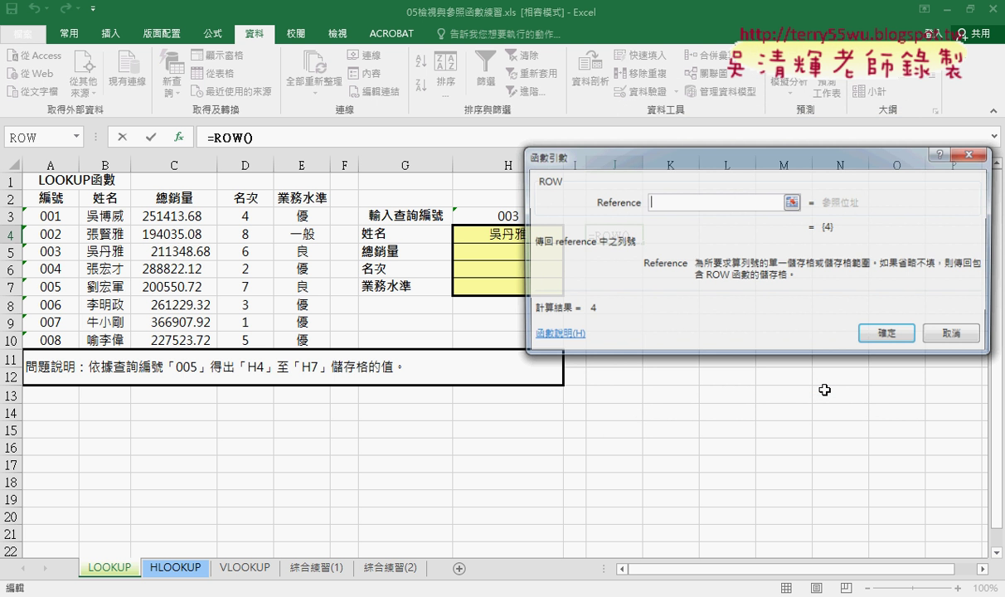
click(888, 335)
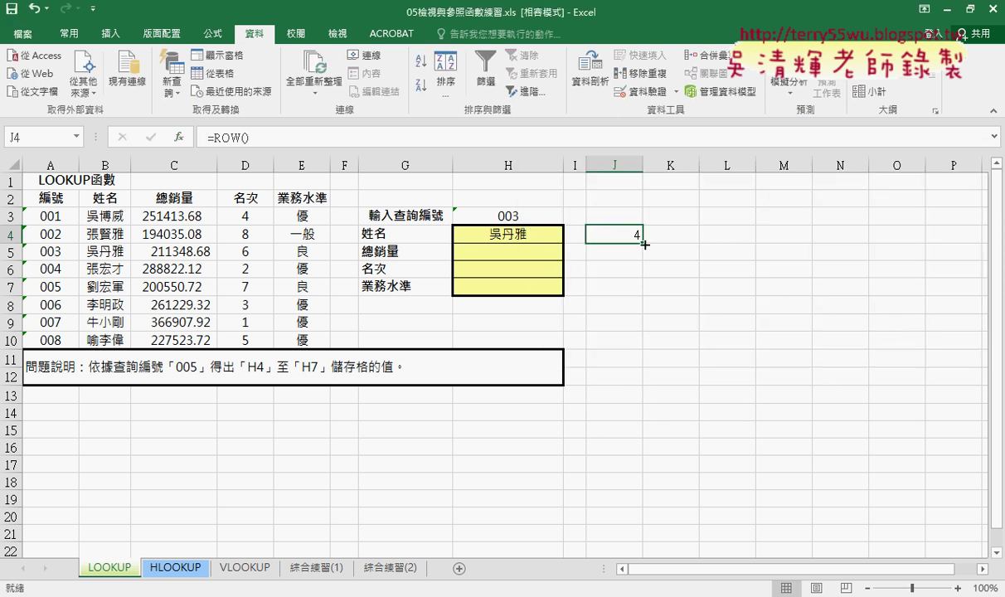
- Fill the ROW formula down to J7 and compare its values 4 to 7 with rows 4 to 7
drag(642, 243, 639, 295)
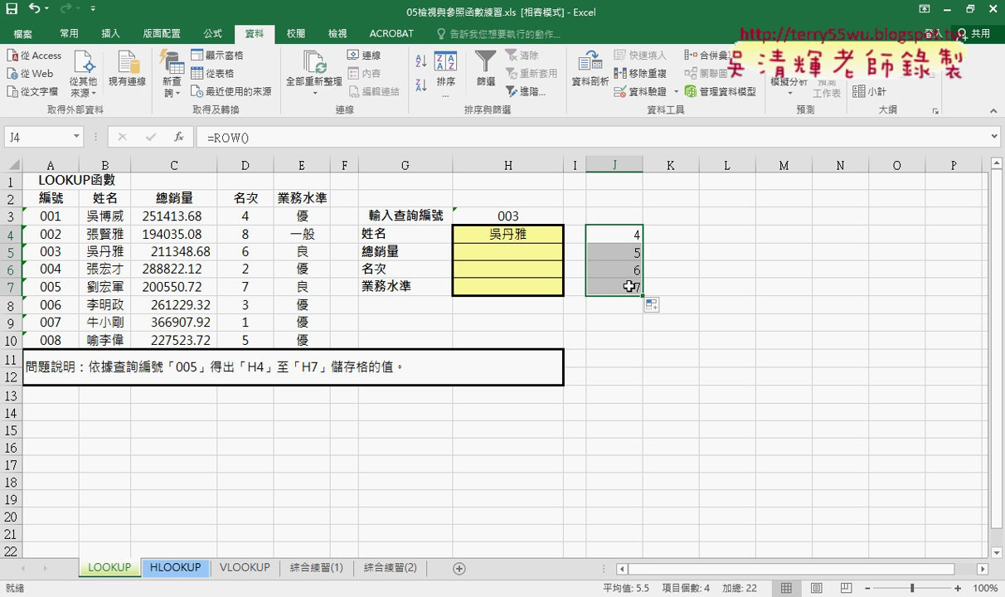
click(10, 234)
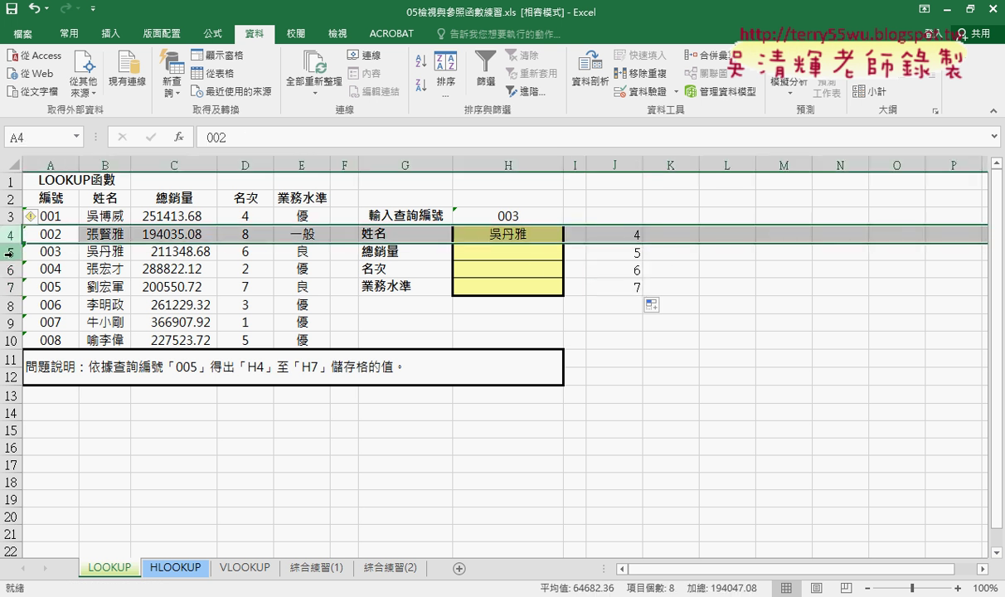
click(8, 252)
click(8, 269)
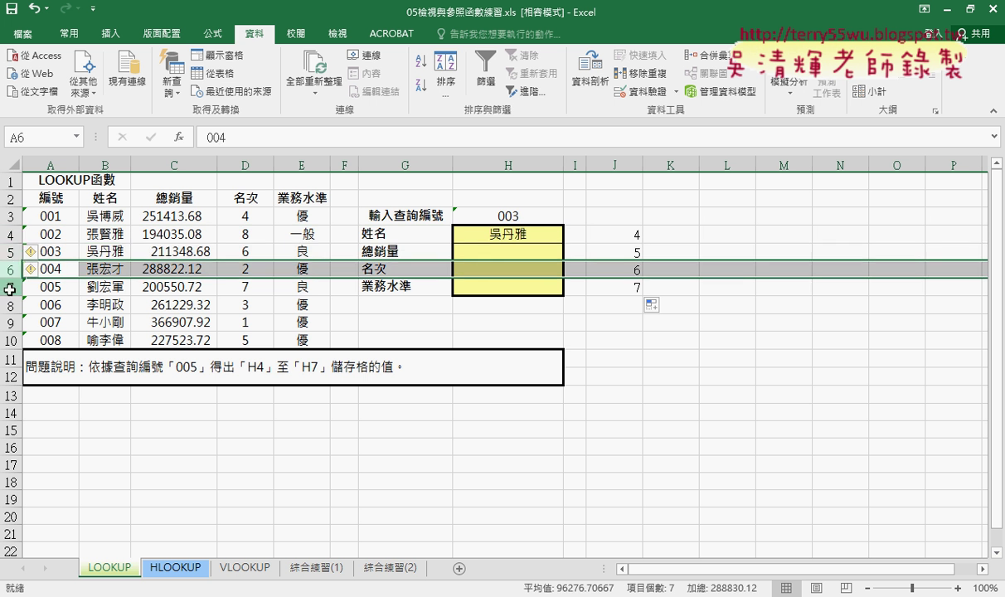
click(9, 287)
click(596, 235)
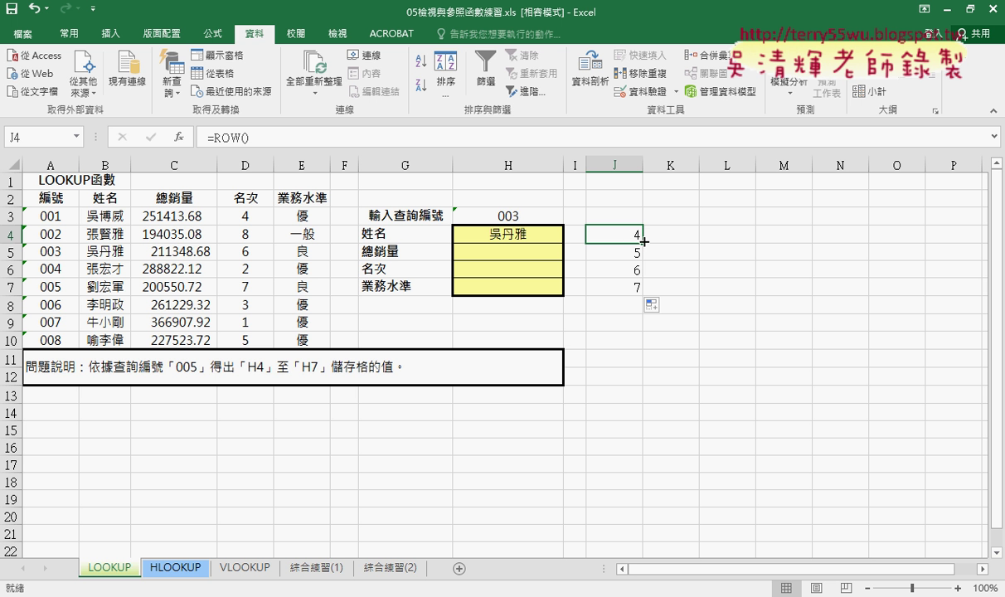
- Copy the row numbers into columns K and L, then delete K4:L7 again
mouse_move(643, 241)
mouse_down()
mouse_move(699, 243)
mouse_move(699, 295)
mouse_up()
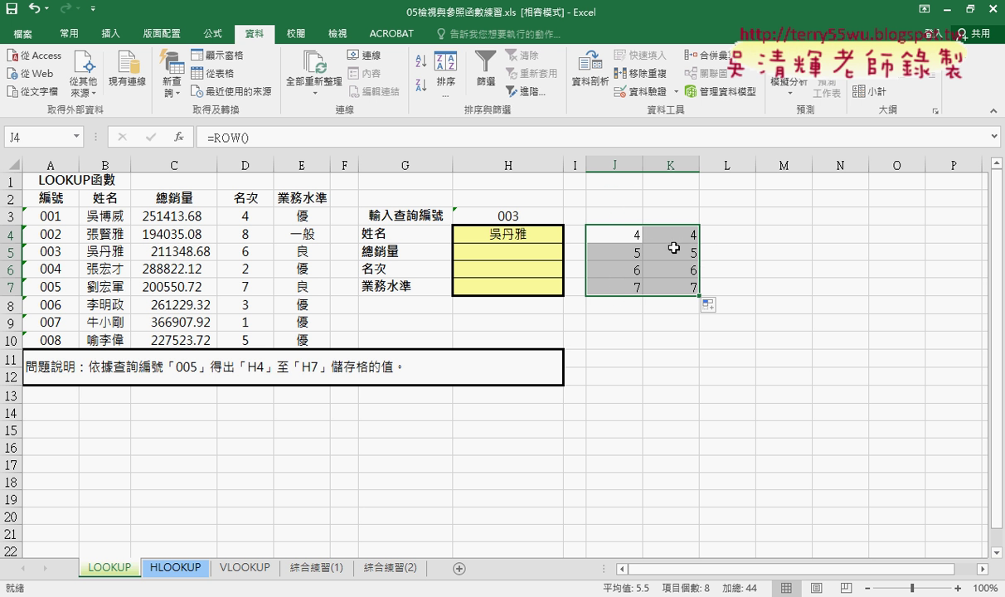
drag(697, 299, 727, 286)
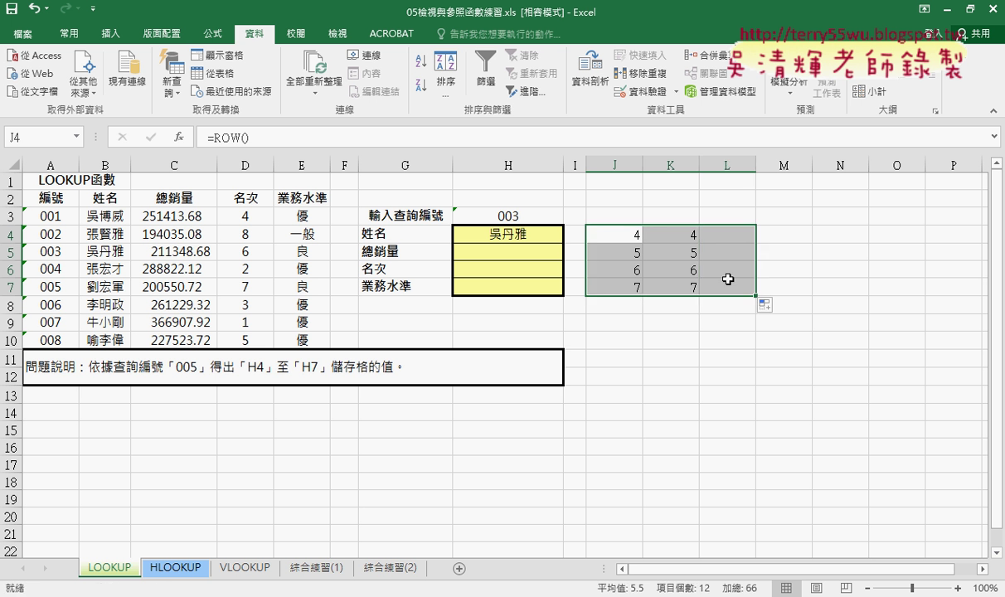
drag(700, 235, 731, 284)
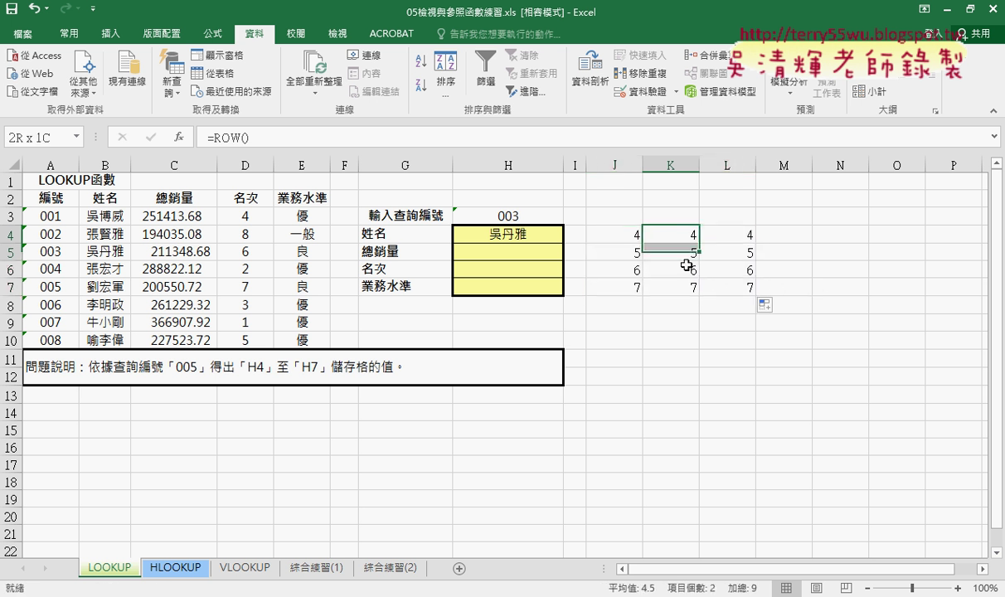
key(Delete)
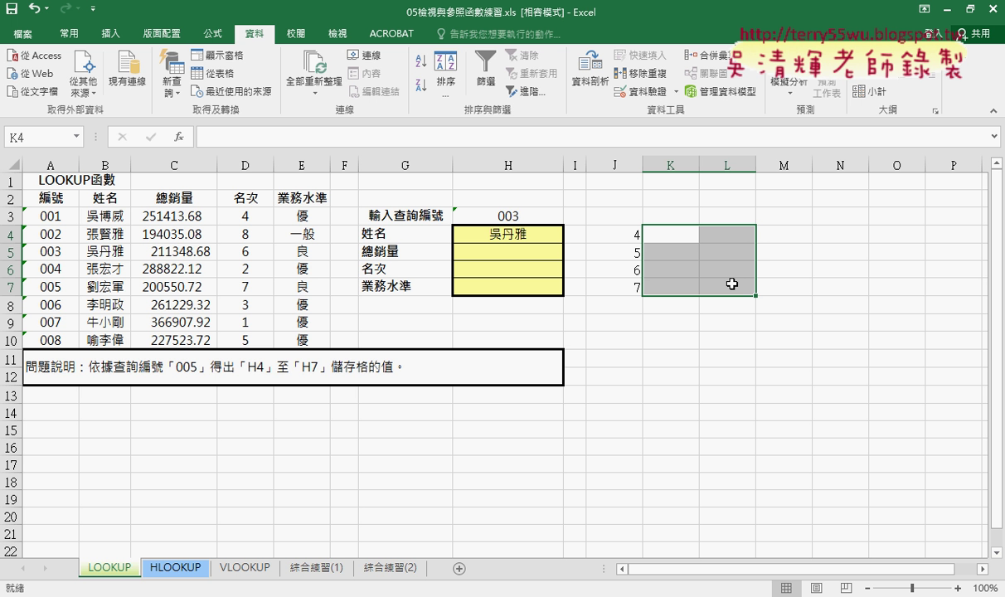
click(594, 234)
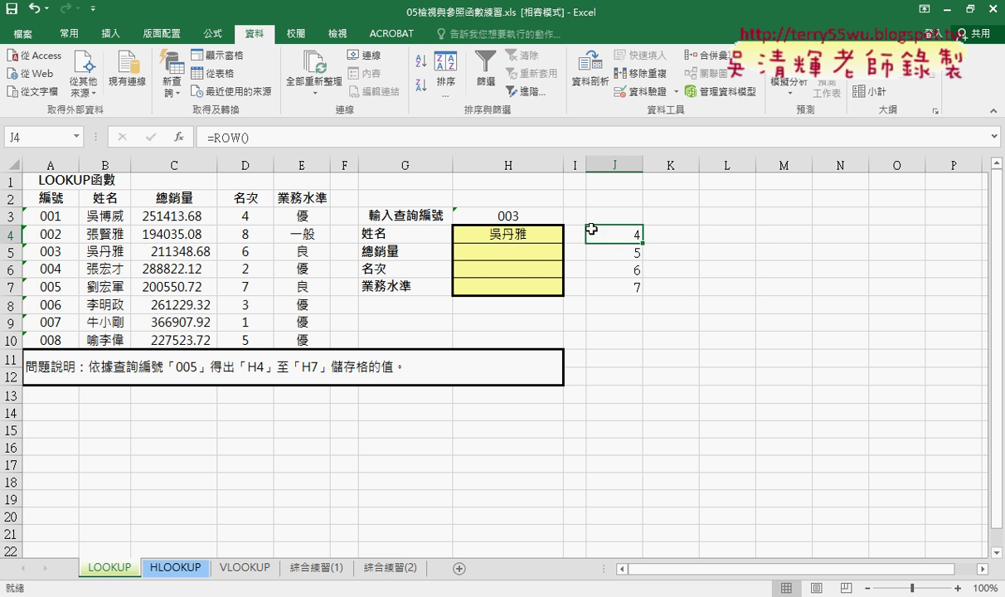
click(531, 232)
- Change J4 to =ROW()-2 and fill it down to J7, giving 2 to 5
click(339, 138)
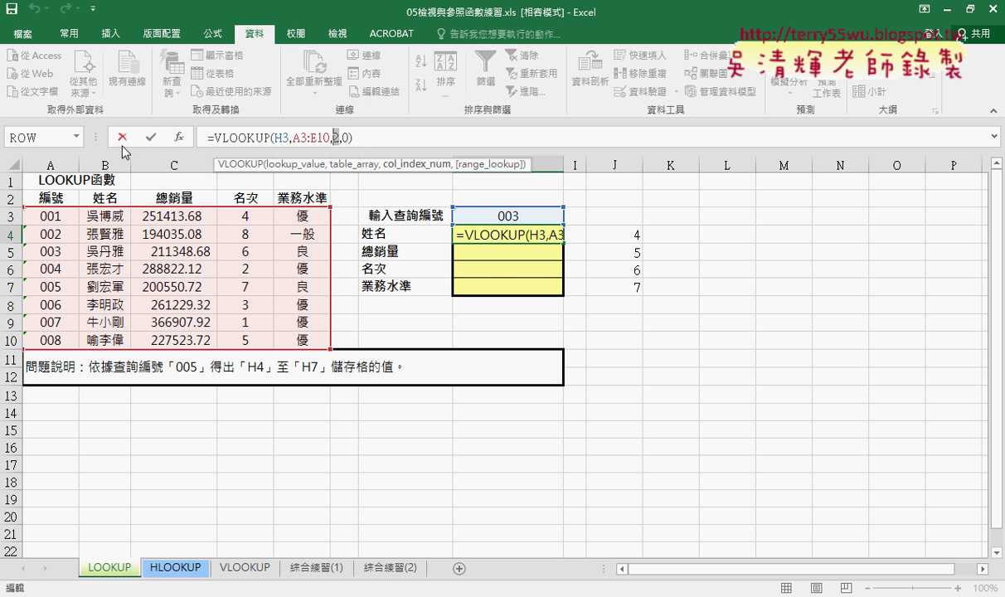
click(122, 138)
click(589, 230)
text(=ROW()-2)
click(306, 136)
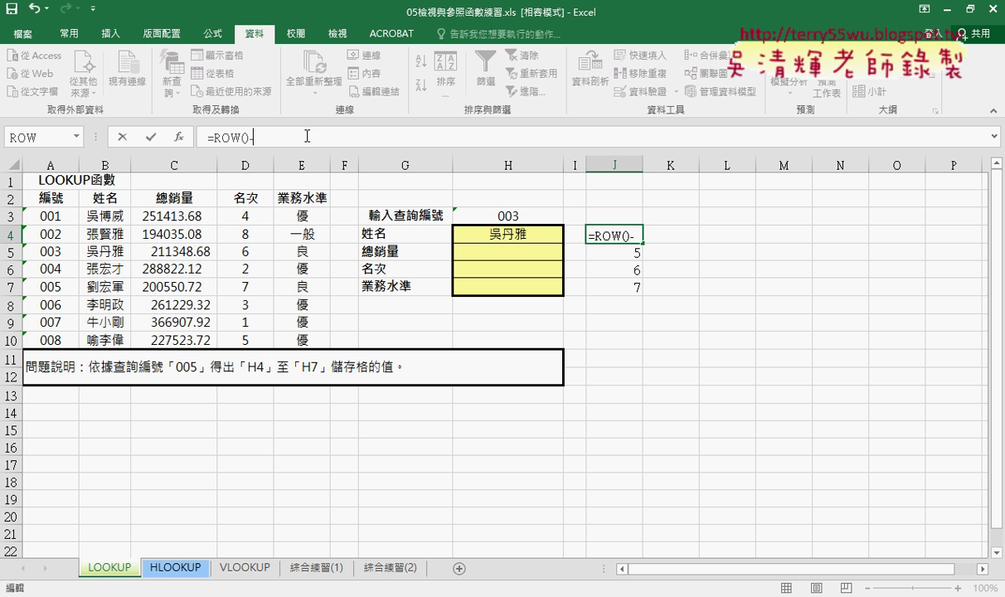
key(Return)
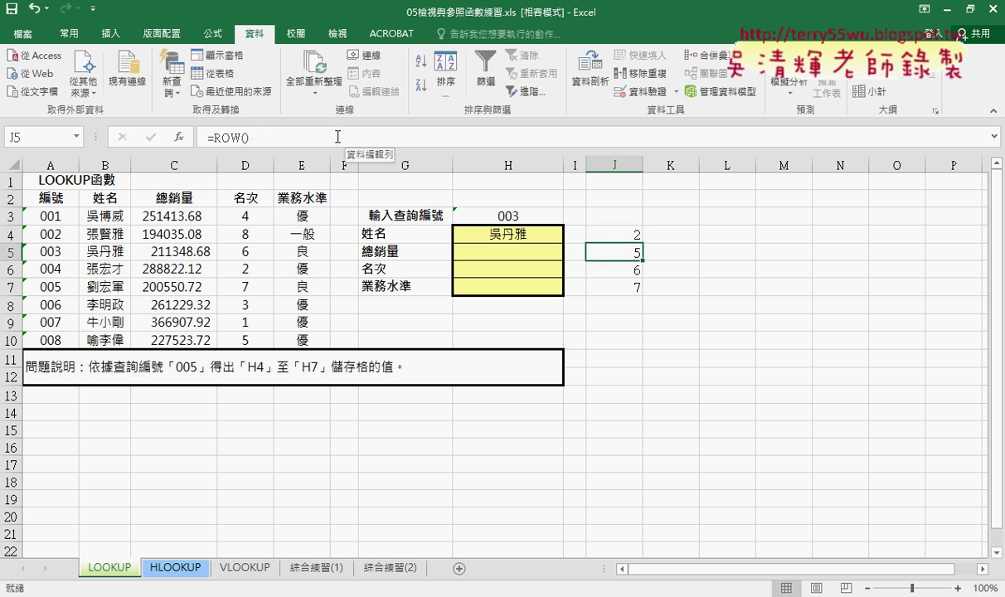
click(613, 233)
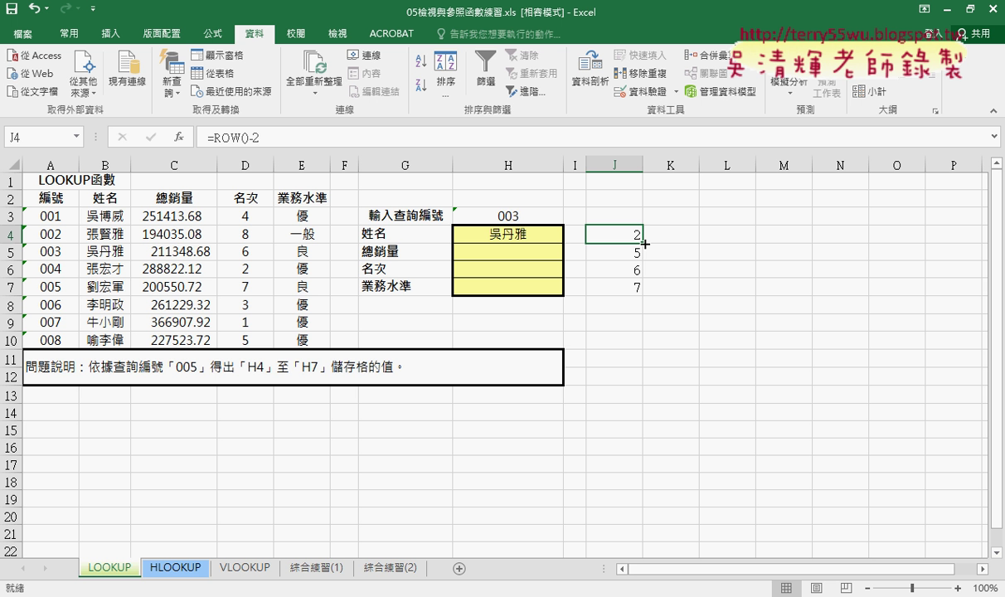
drag(618, 234, 630, 251)
drag(642, 260, 669, 297)
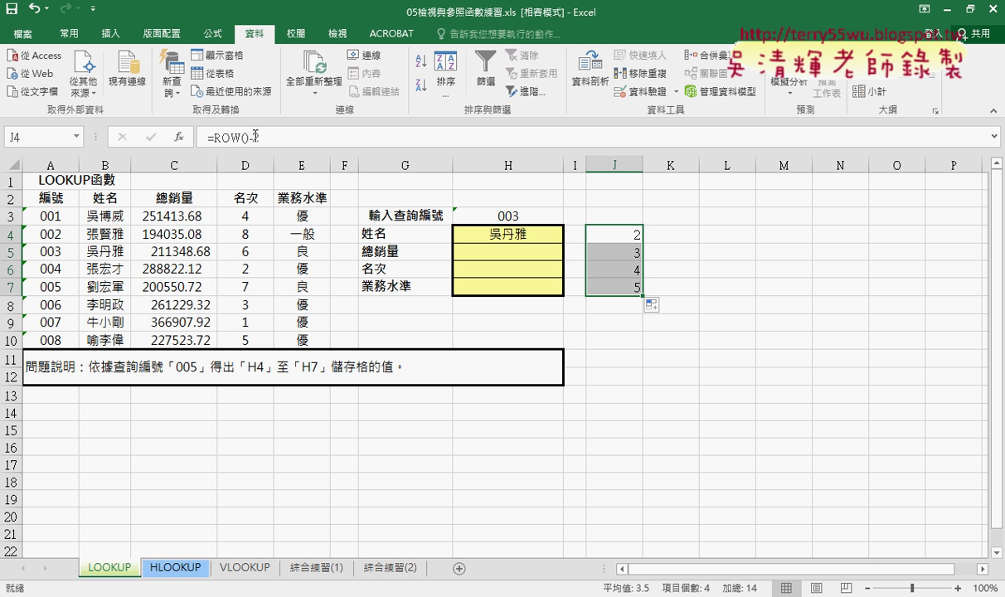
- Copy the ROW()-2 expression from J4's formula bar
drag(259, 137, 214, 136)
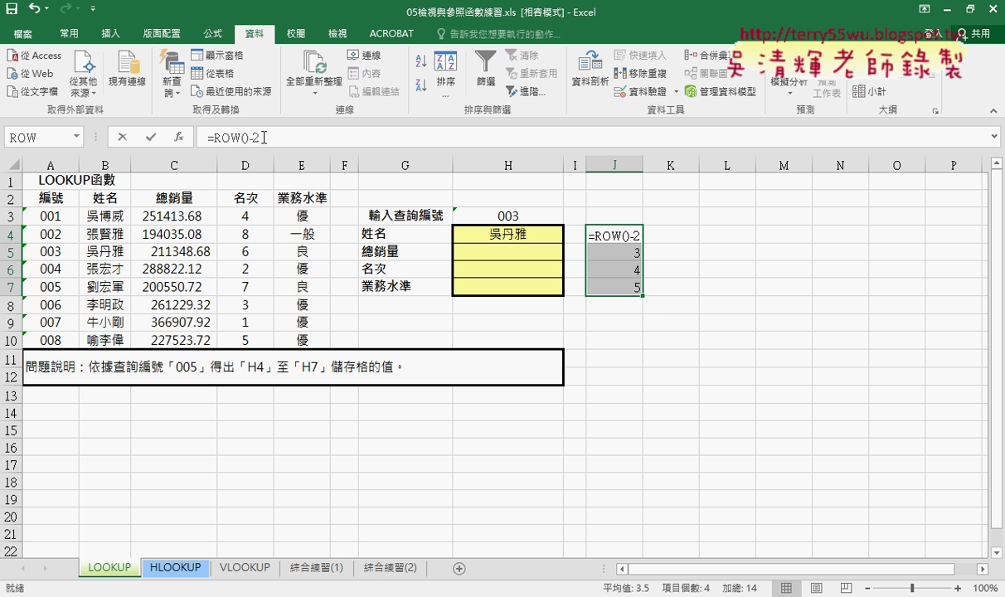
right_click(231, 138)
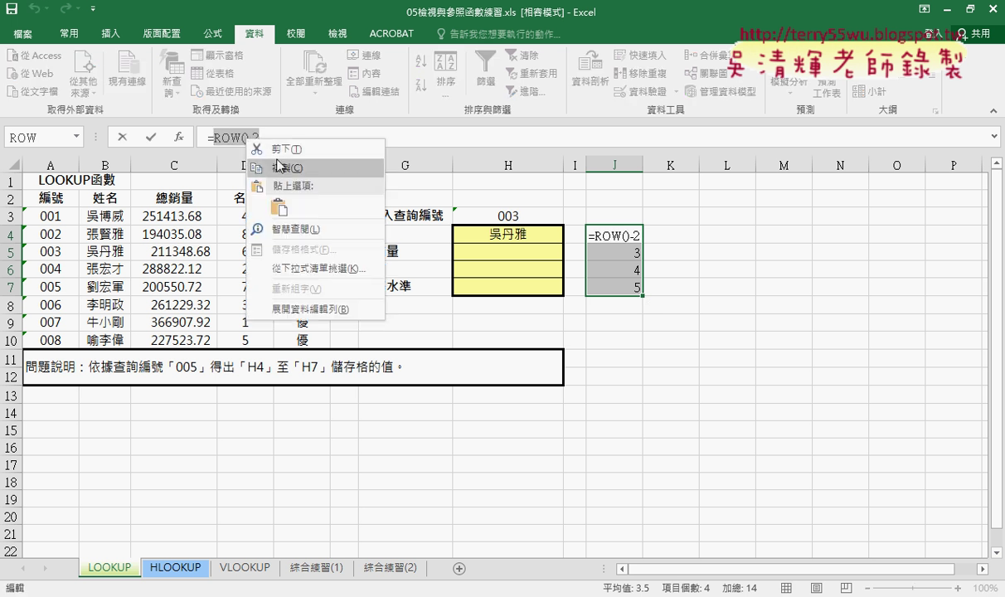
click(292, 160)
click(119, 135)
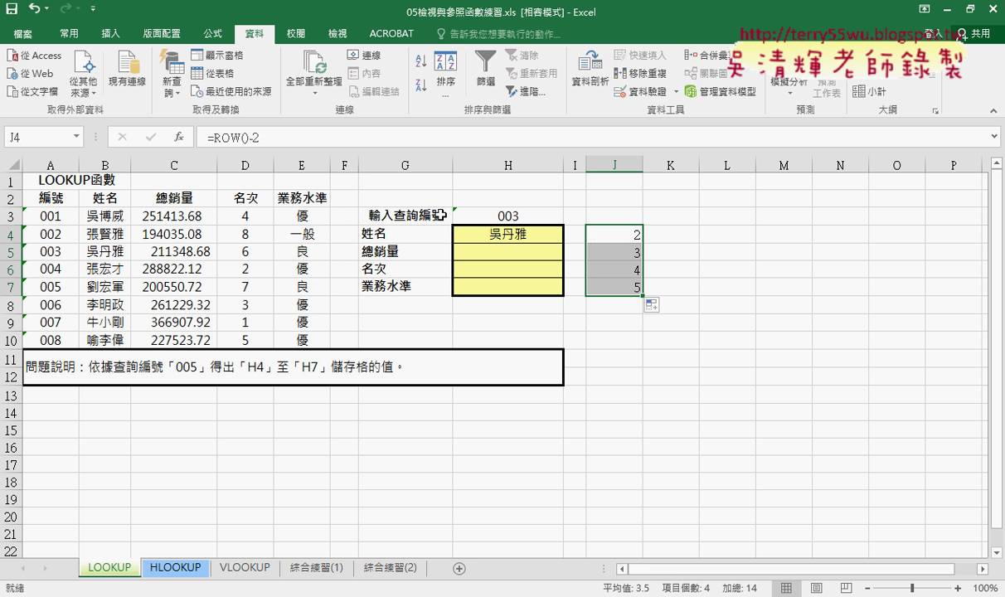
click(528, 239)
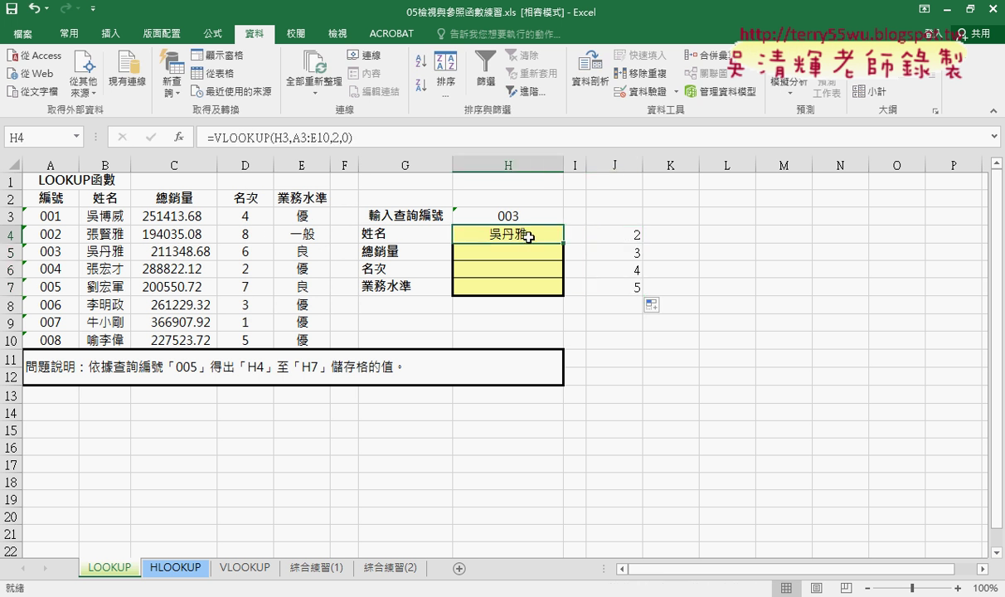
click(334, 137)
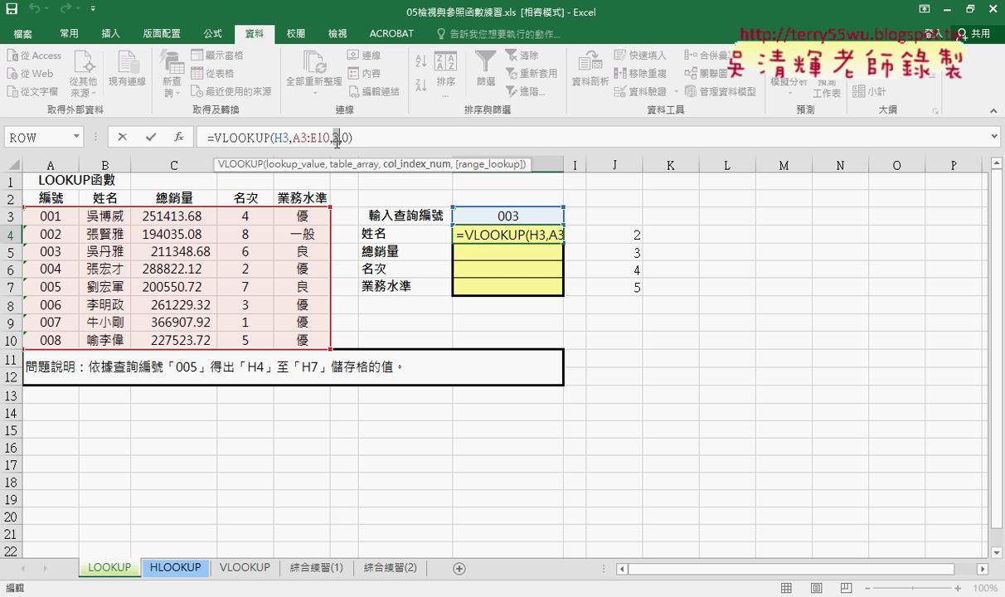
right_click(334, 138)
click(345, 197)
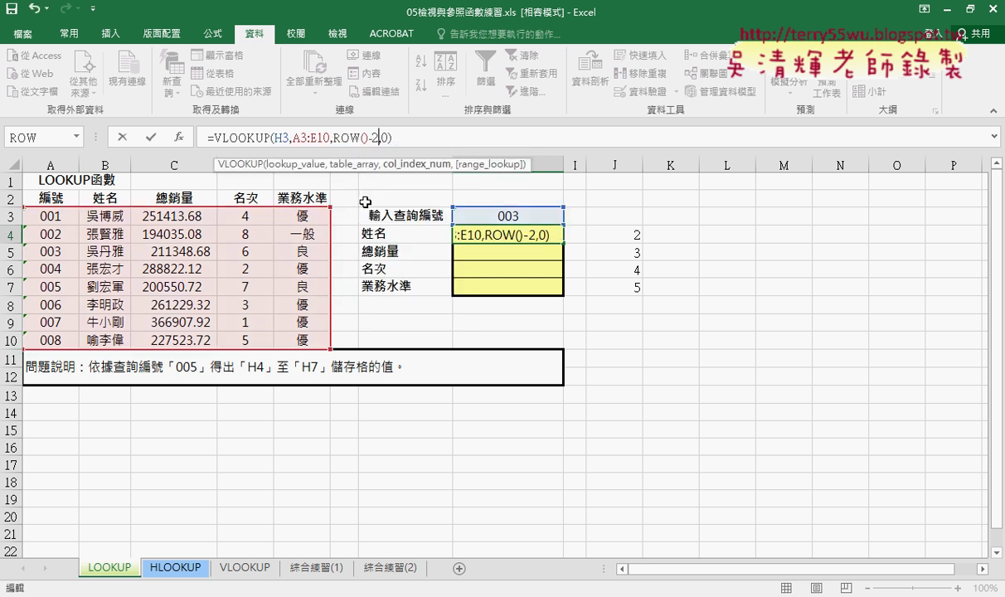
drag(377, 138, 336, 137)
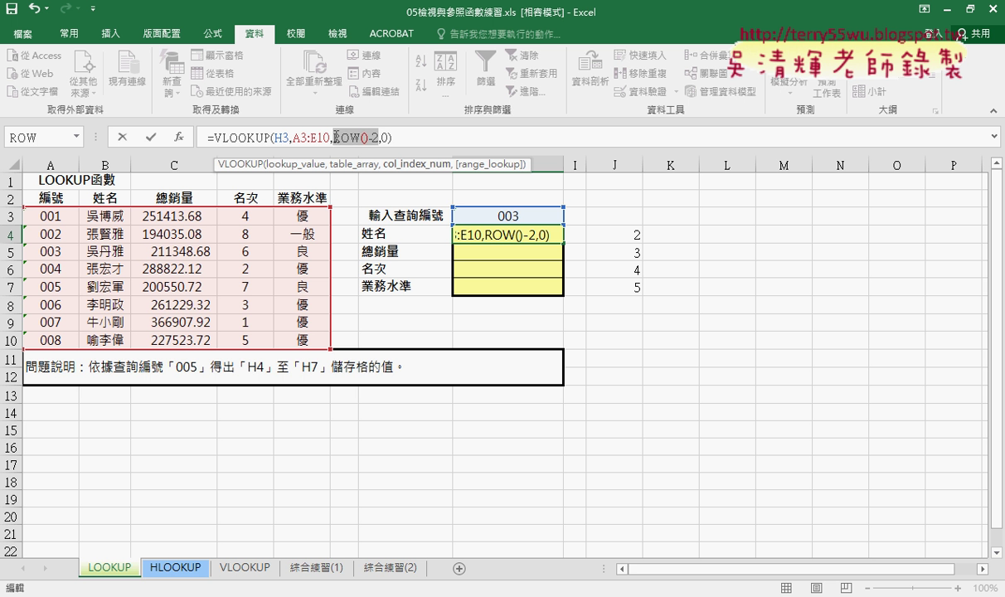
text(2)
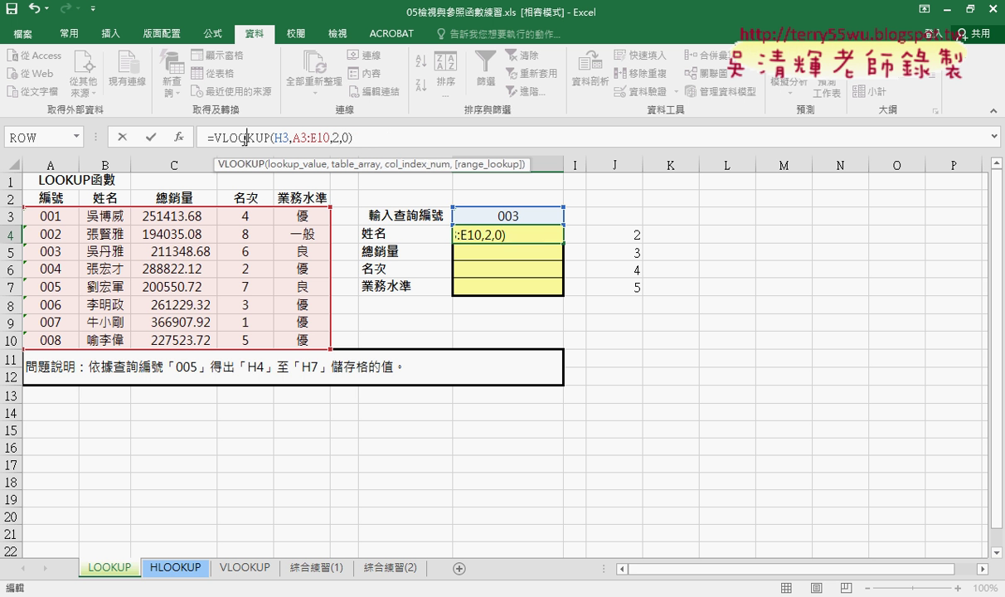
- Paste ROW()-2 as Col_index_num in H4's VLOOKUP Function Arguments dialog
click(180, 140)
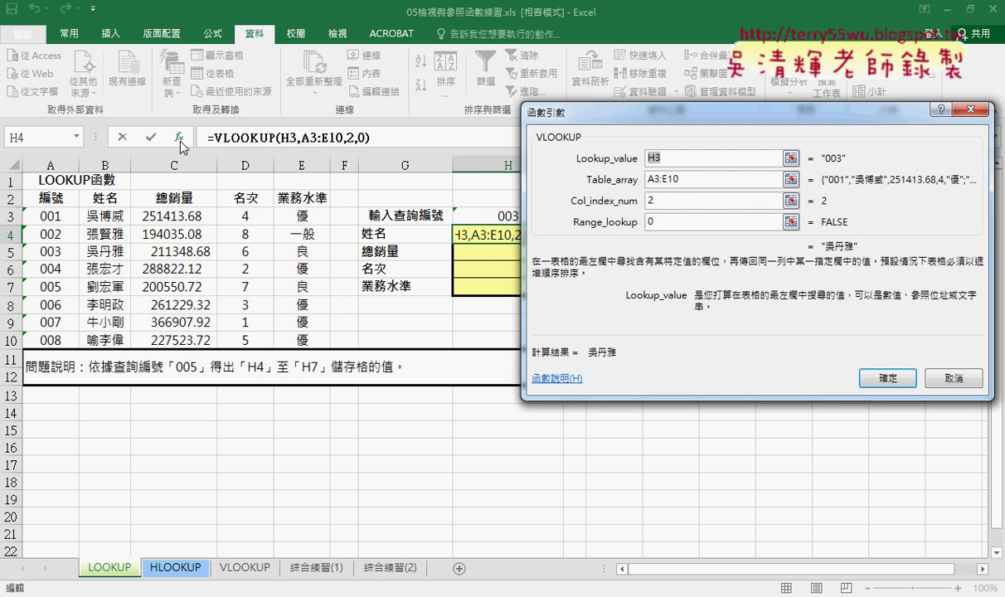
drag(629, 122, 731, 122)
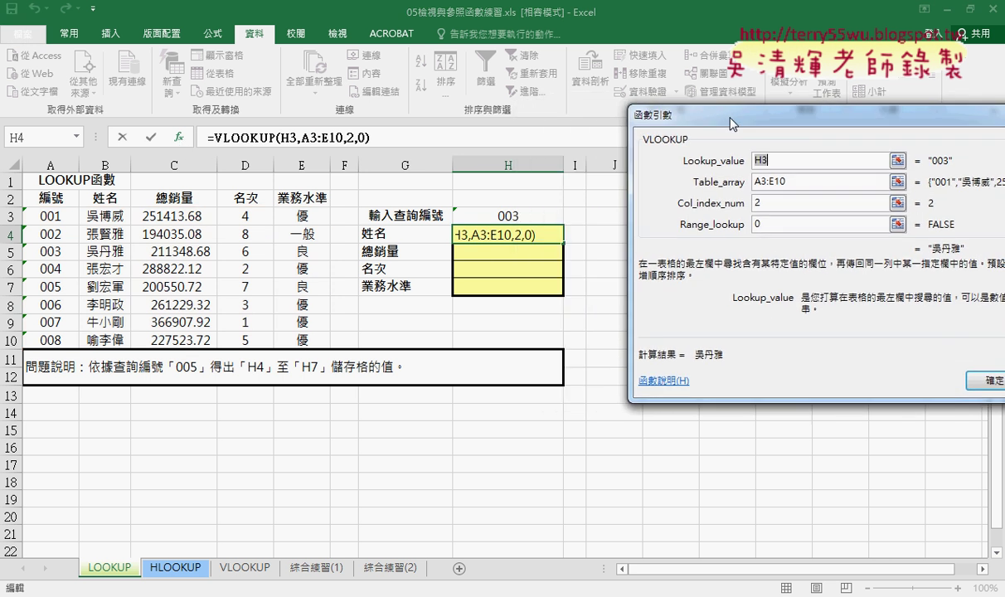
click(756, 204)
right_click(787, 204)
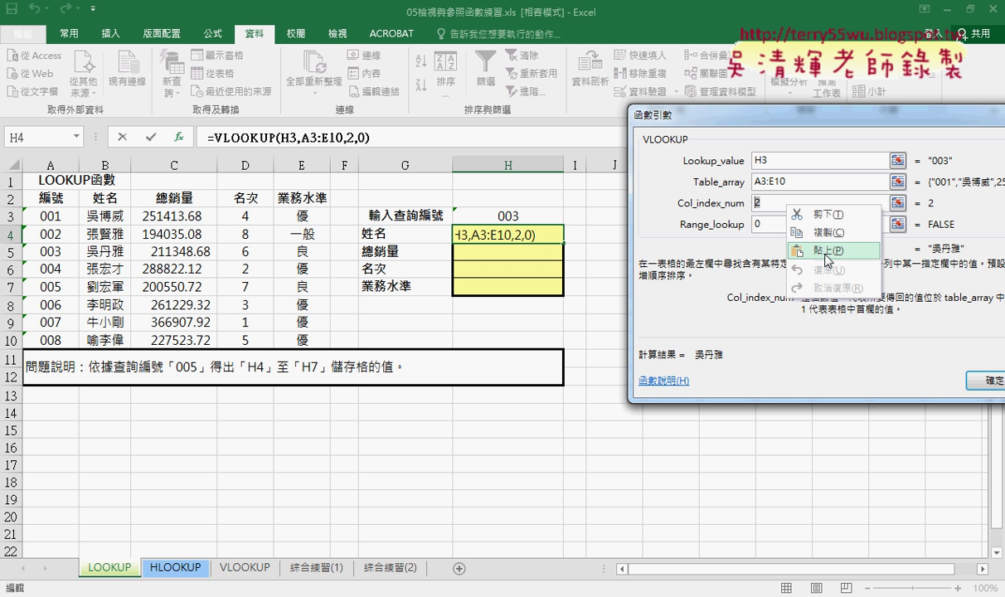
click(792, 246)
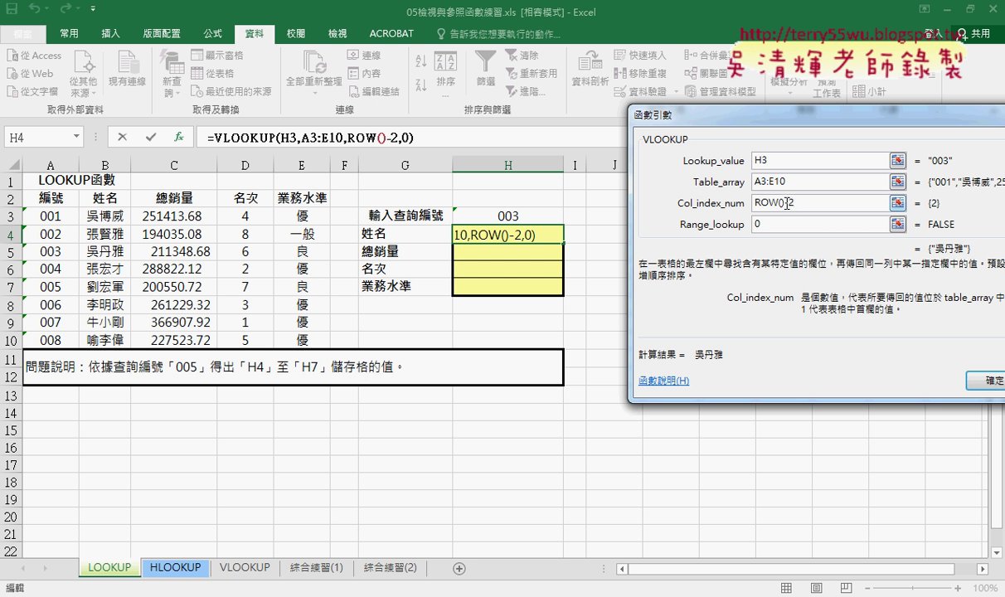
drag(784, 204, 740, 203)
drag(806, 202, 733, 201)
- Set Lookup_value to H$3 and Table_array to A$3:E$10, confirm, and fill H4 down to H7
click(761, 161)
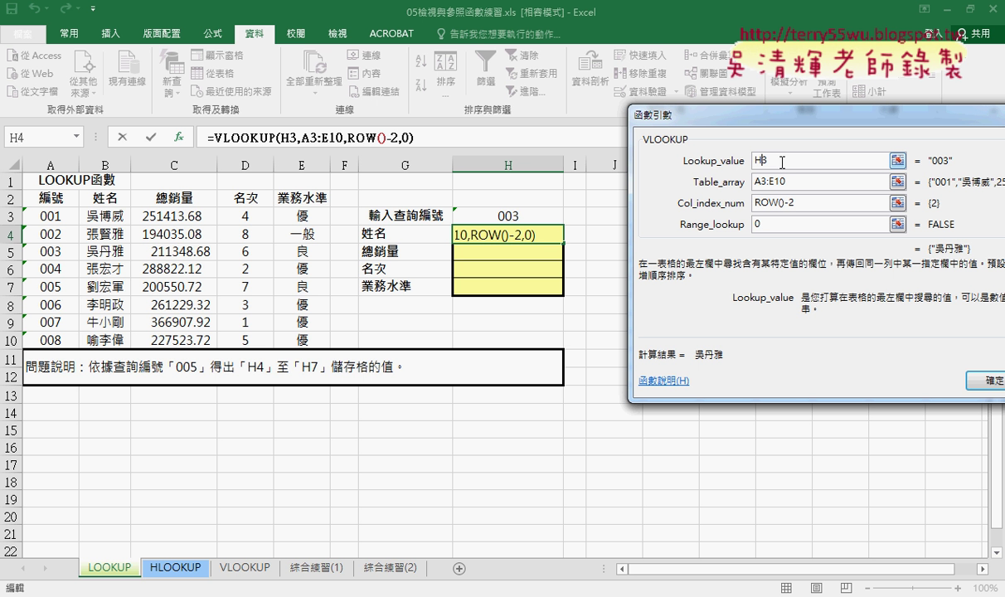
text($)
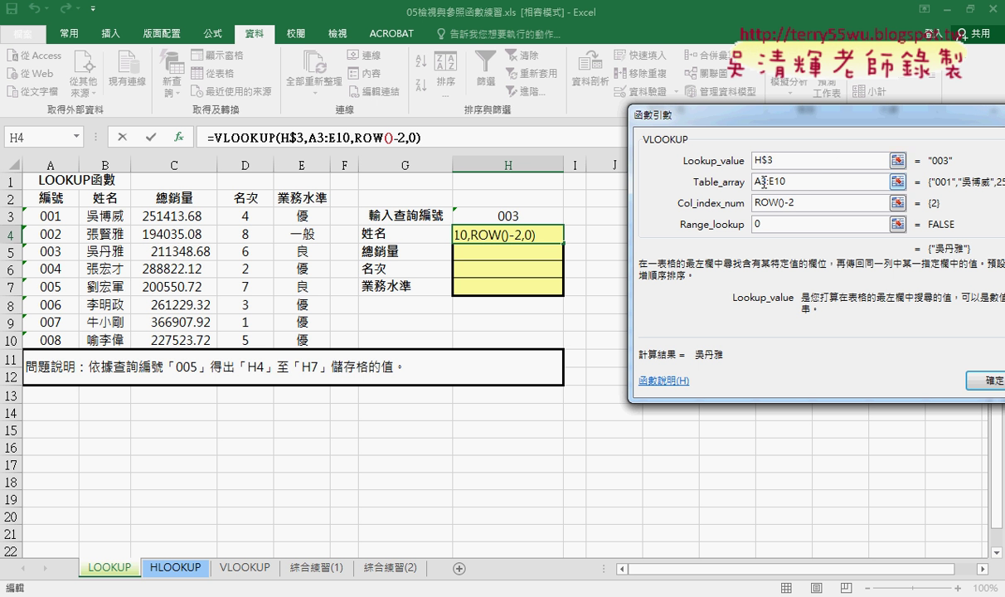
click(762, 182)
text($3:E)
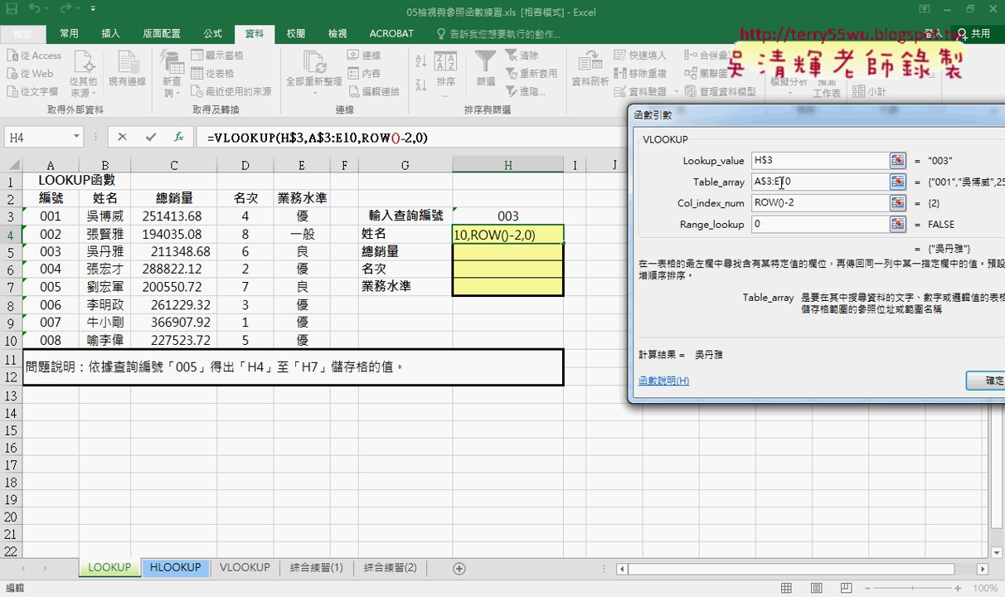
text($)
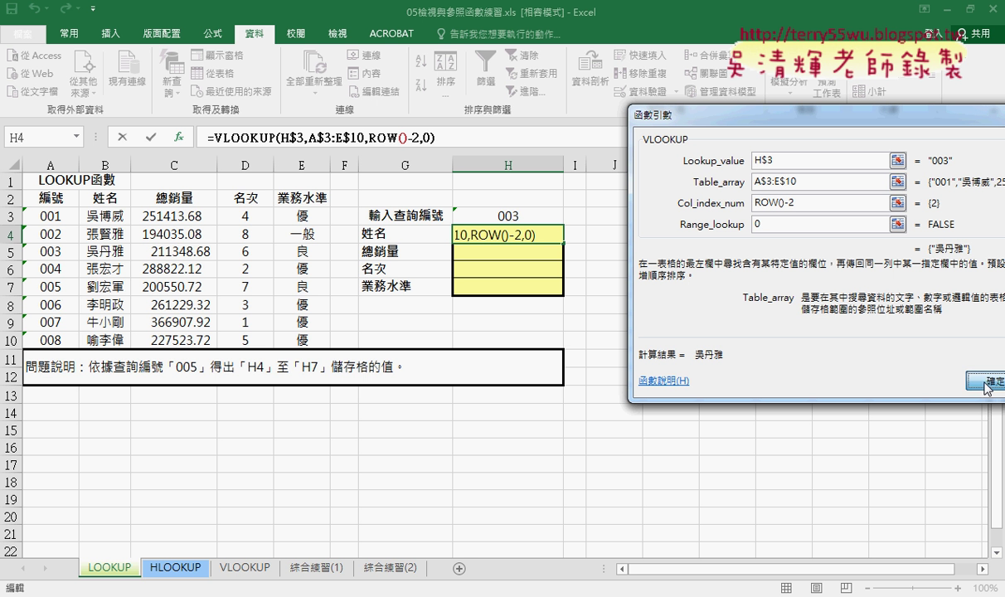
click(986, 383)
drag(564, 243, 563, 297)
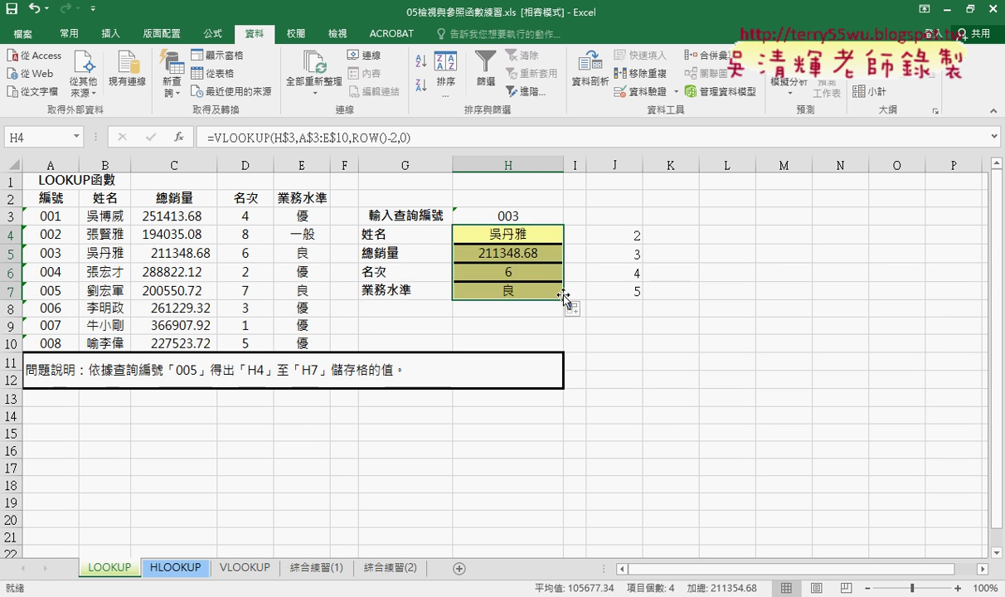
- Check the lookup results in H5:H7 against data columns B to E
click(479, 248)
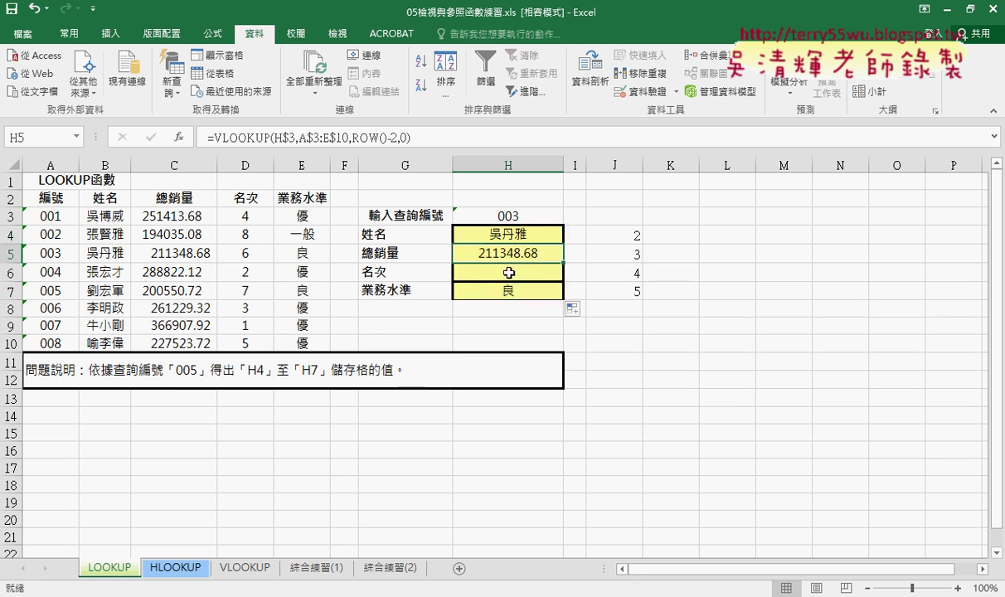
click(509, 273)
click(511, 290)
click(521, 236)
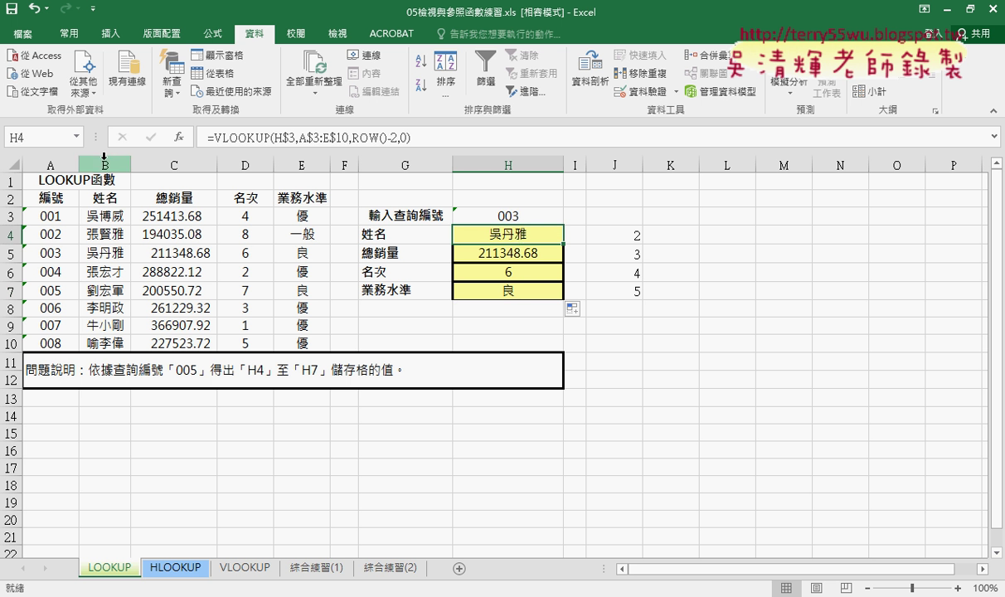
drag(99, 165, 288, 160)
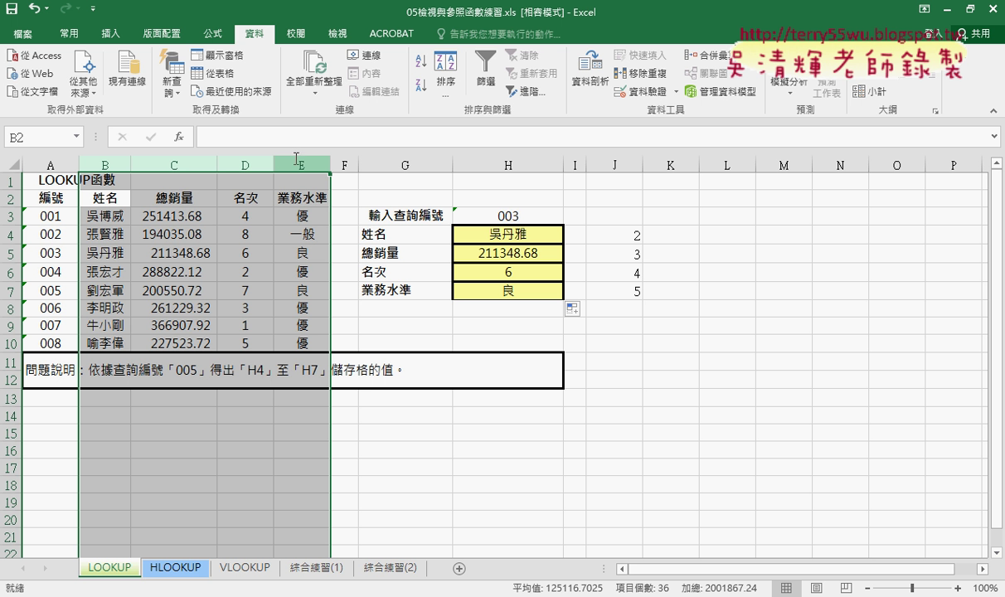
- Inspect H4's ROW()-2 argument without changes, then select H3 and helper column J
click(499, 233)
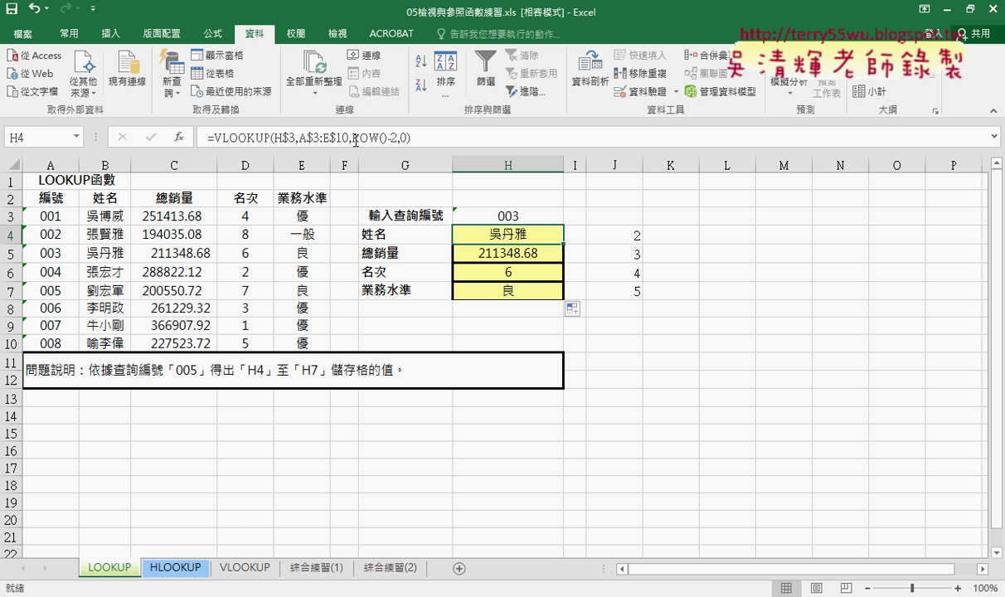
click(382, 138)
click(398, 138)
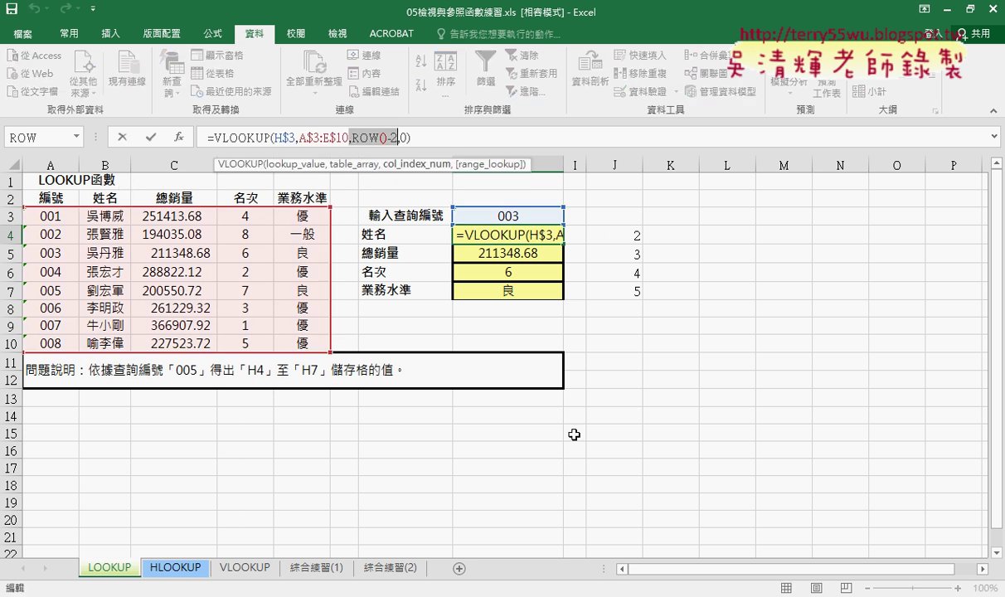
click(122, 137)
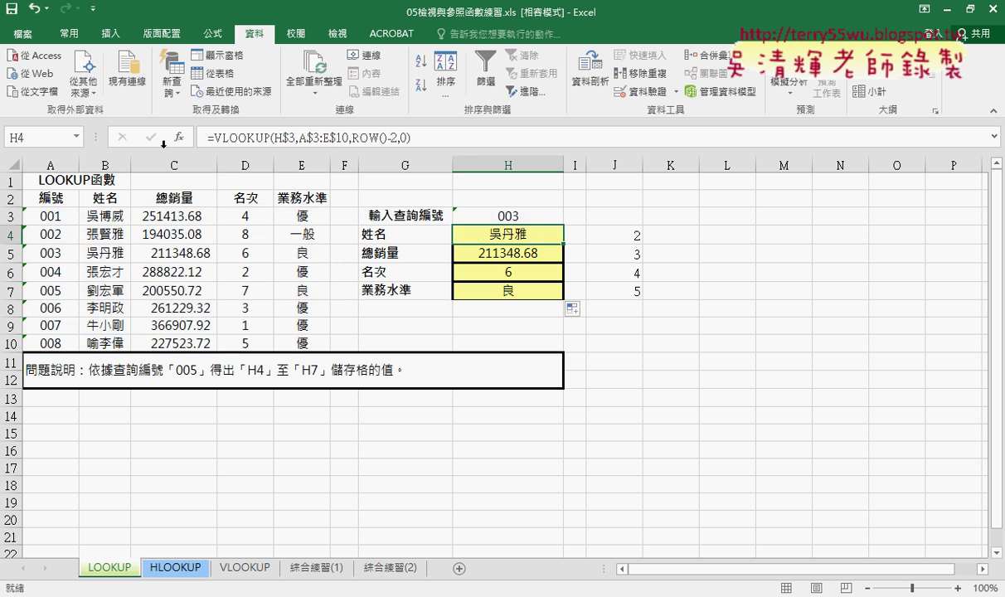
click(478, 206)
click(617, 162)
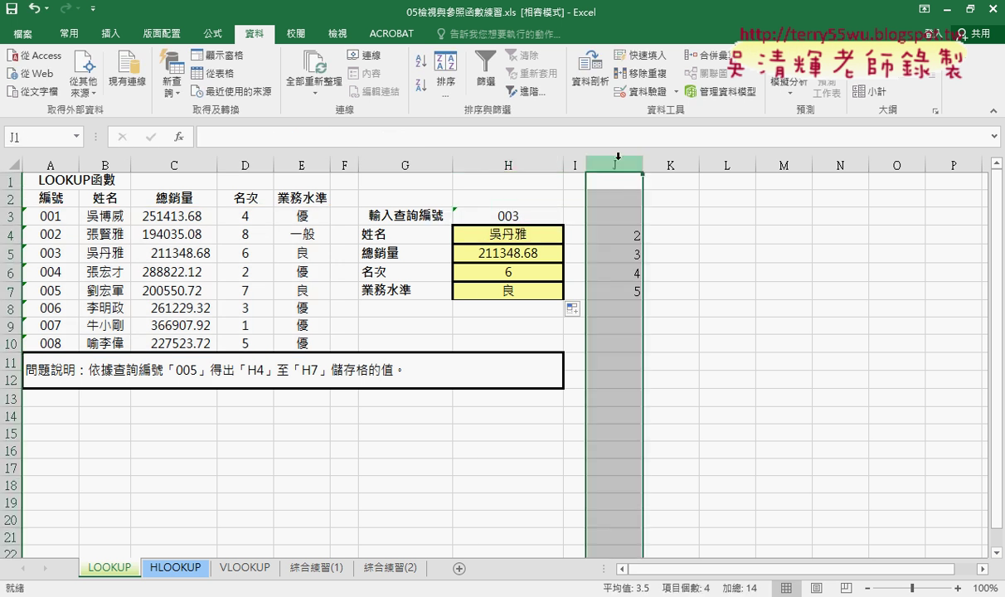
- Pick ID 003 in H3, select J4, and open H4's =VLOOKUP(H3,A3:E10,2,0) for editing
click(534, 212)
click(570, 217)
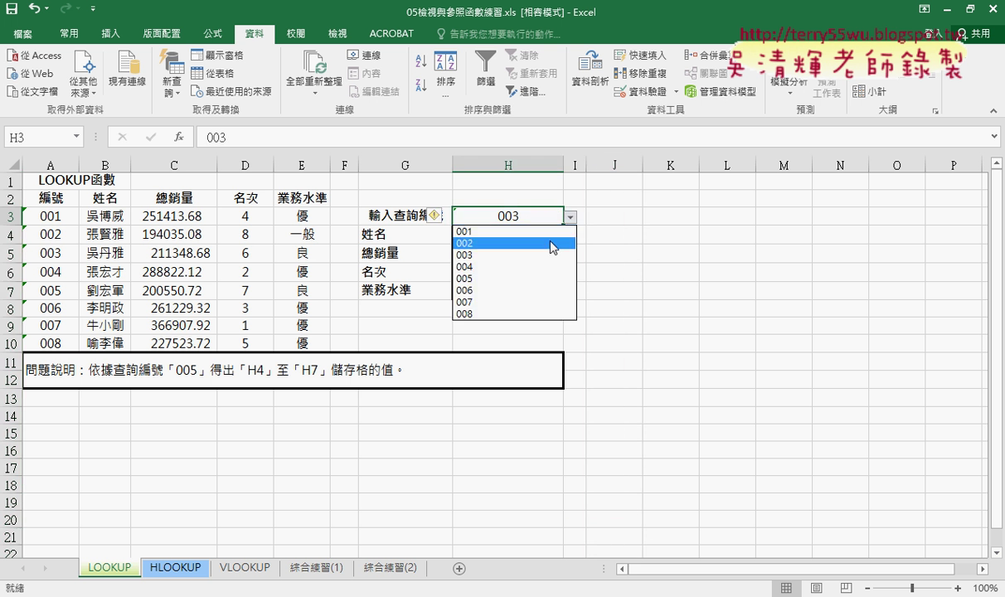
click(553, 242)
click(618, 236)
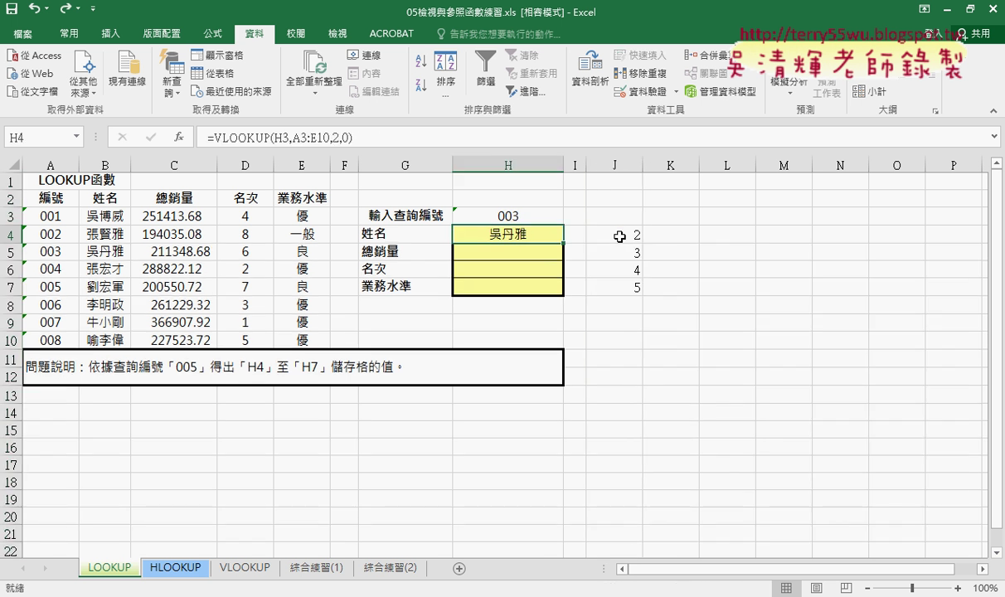
click(337, 140)
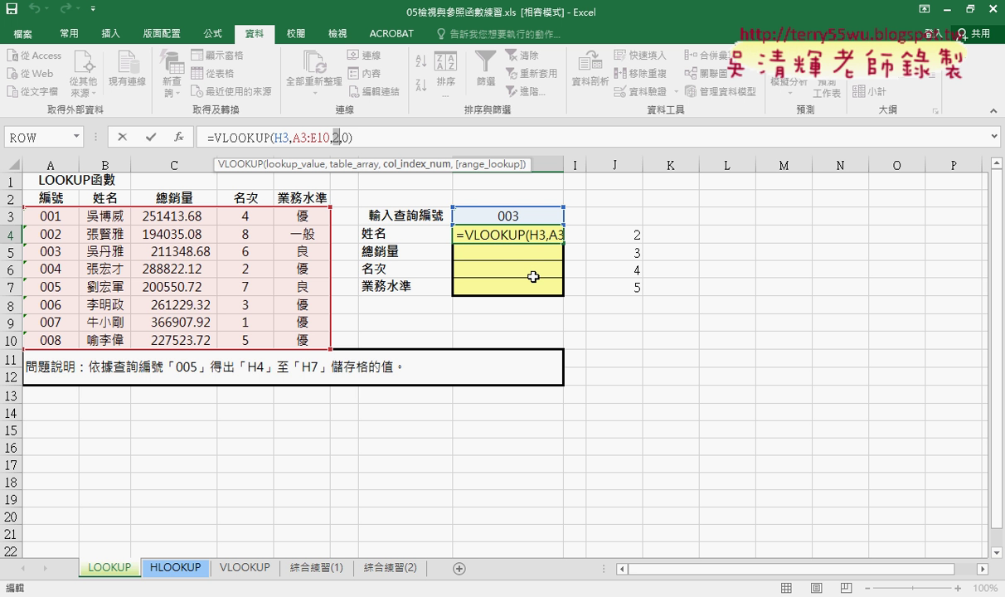
- Copy the ROW()-2 text from J4's formula bar
click(122, 137)
click(600, 232)
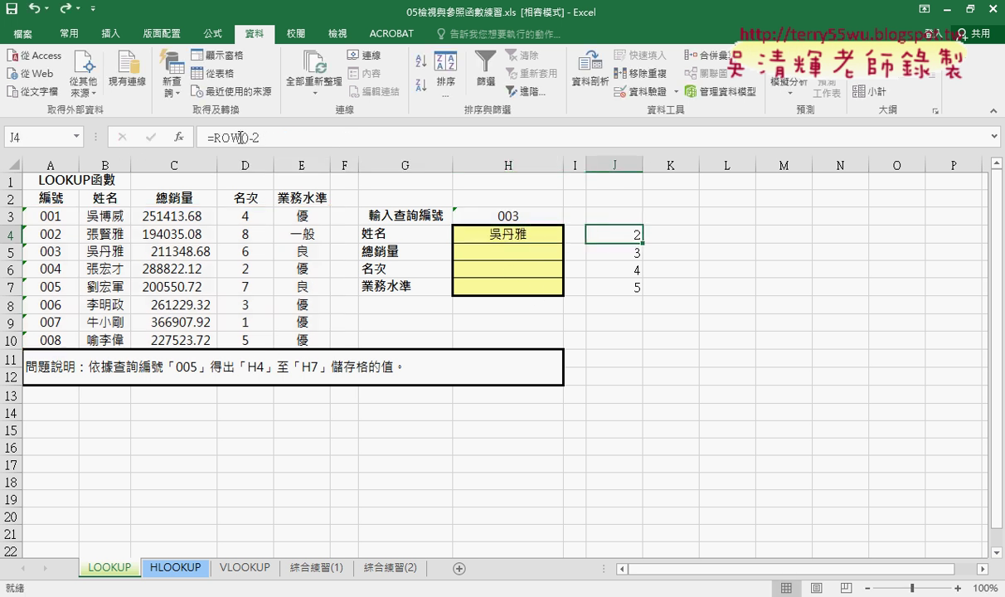
drag(262, 136, 206, 135)
right_click(206, 135)
click(288, 165)
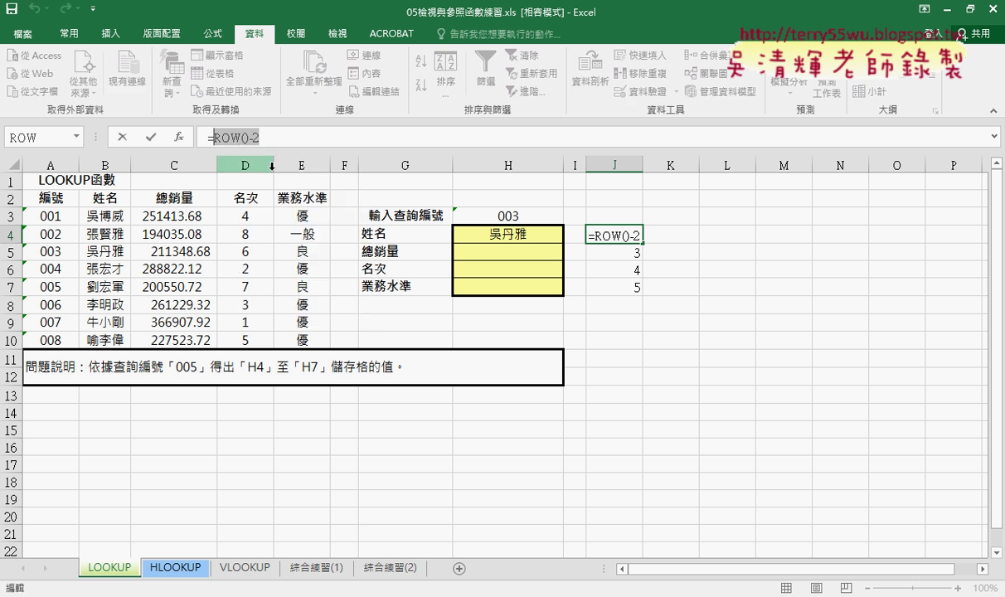
click(124, 138)
- Replace the 2 in H4 with ROW()-2 and lock rows, giving =VLOOKUP(H$3,A$3:E$10,ROW()-2,0)
click(497, 222)
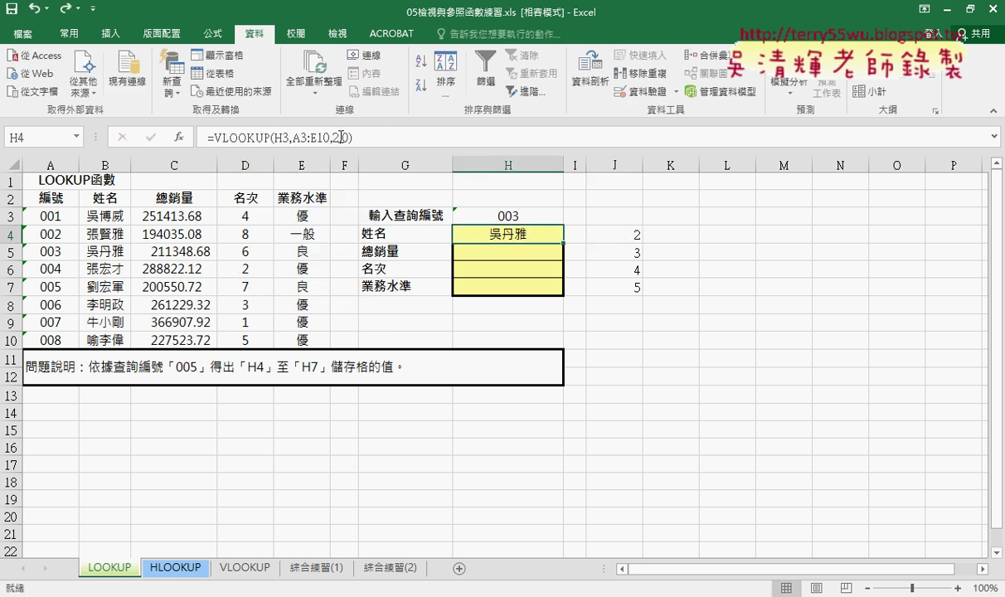
double_click(342, 136)
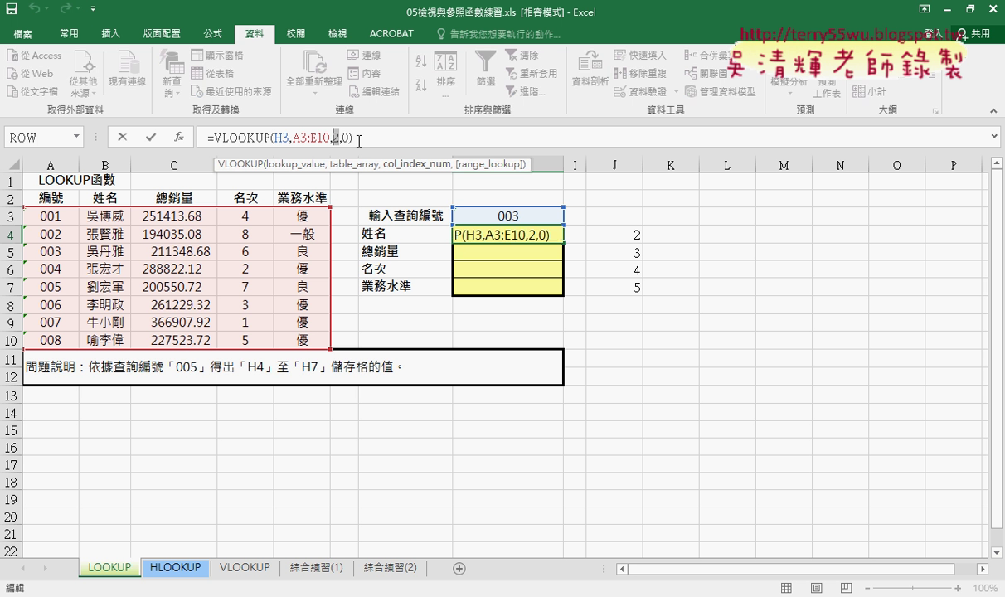
key(ctrl+v)
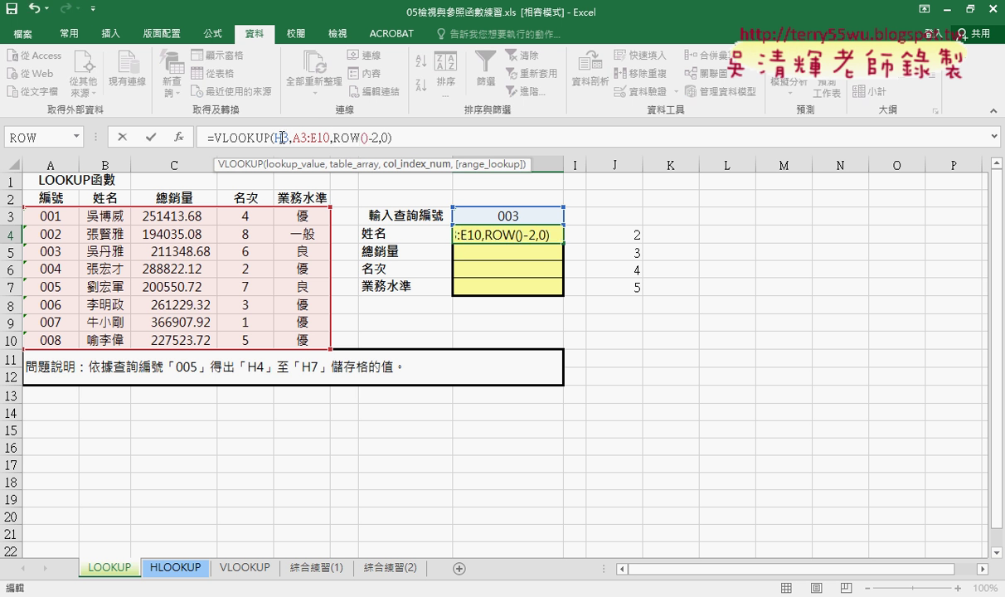
click(282, 136)
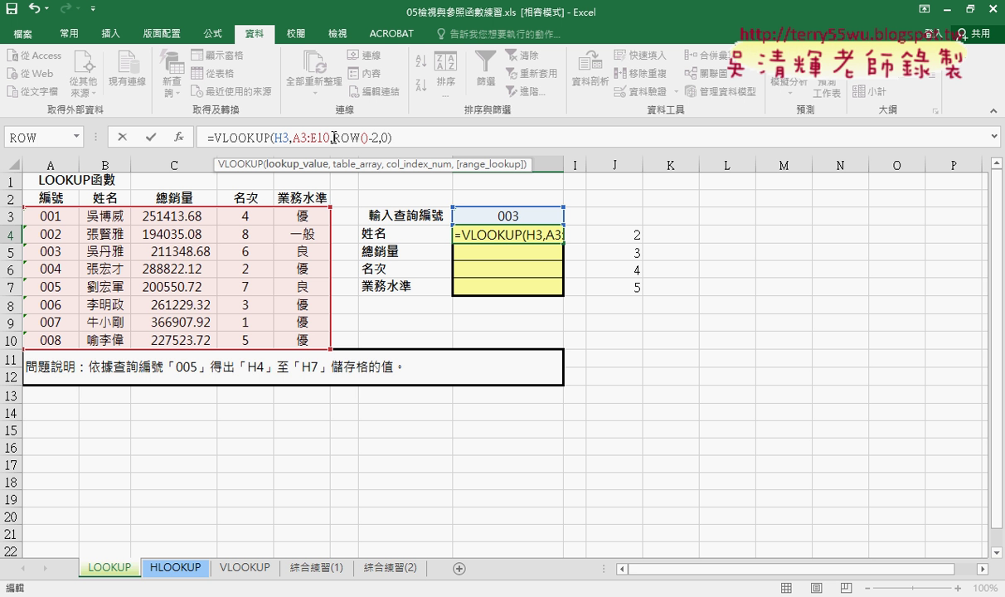
text($)
key(Right)
key(Right)
key(Right)
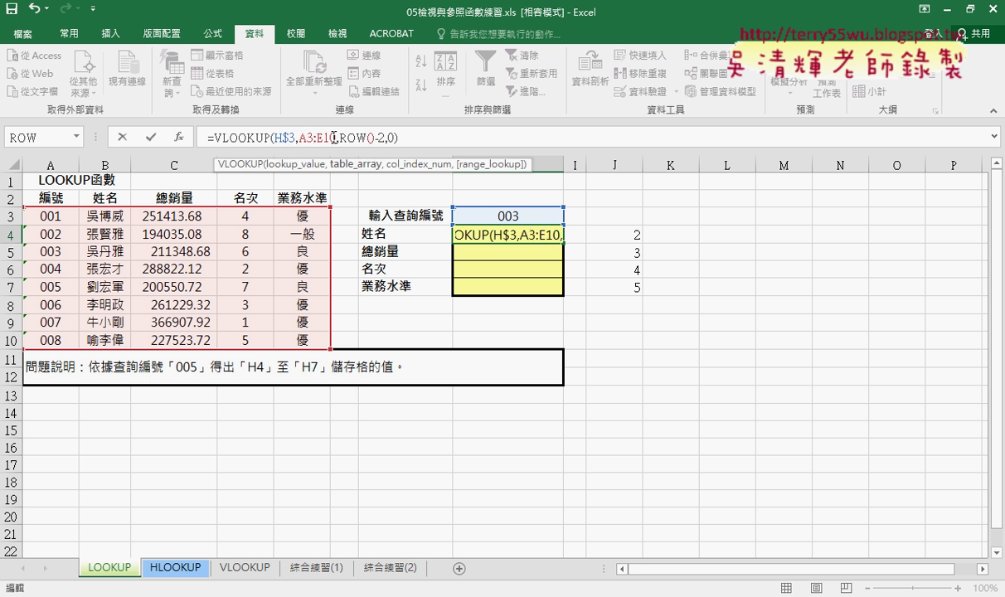
text($3,A)
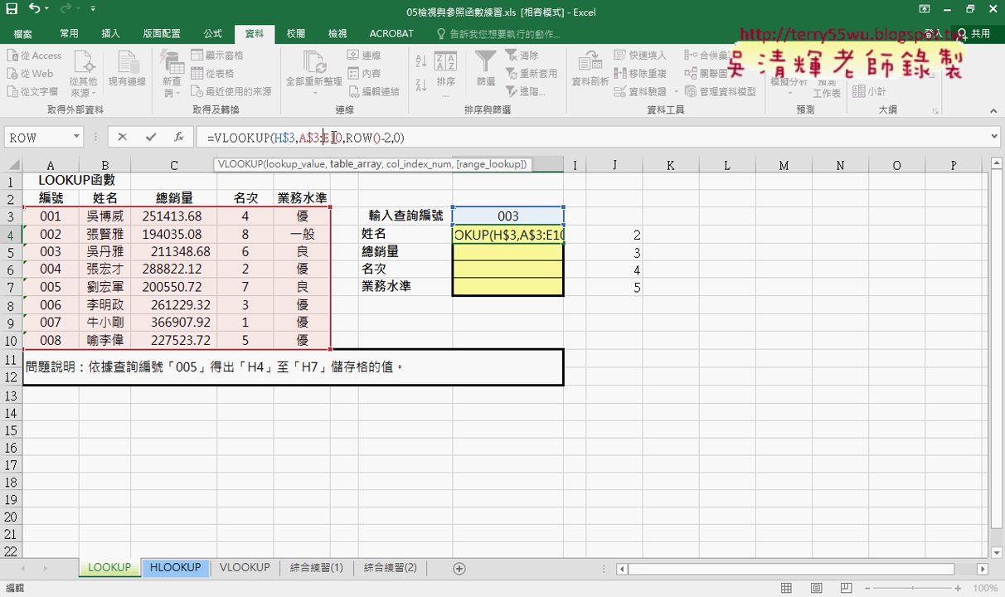
text($)
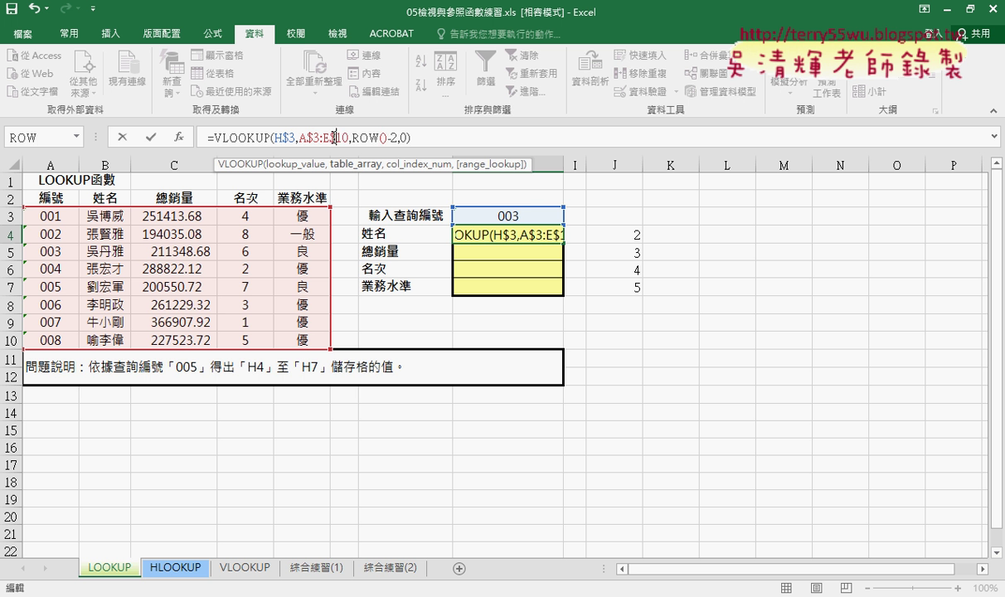
click(149, 138)
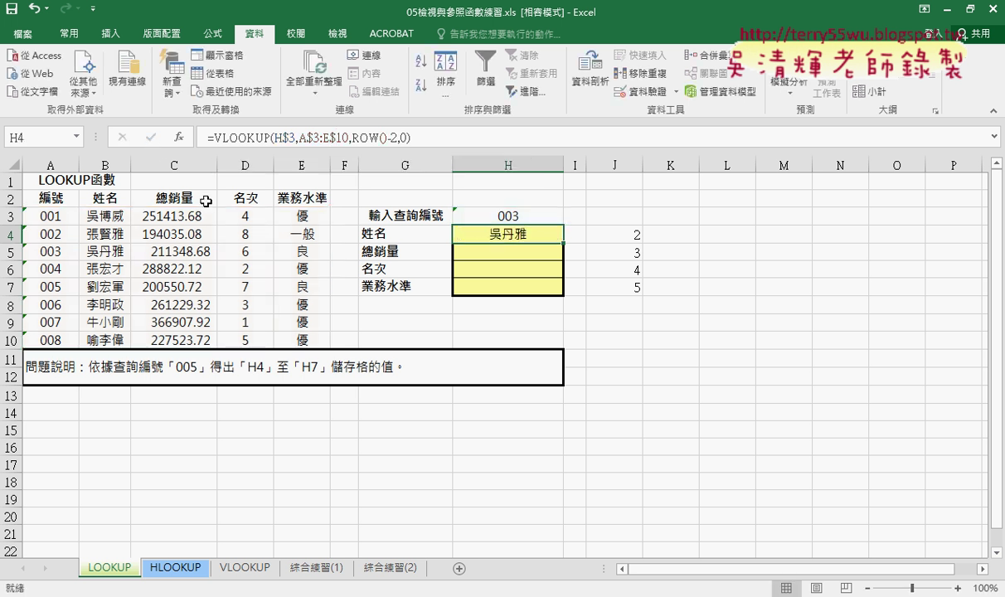
- Open the 綜合練習(1) sheet and review the birthdays in C6 and the empty age column D
click(328, 570)
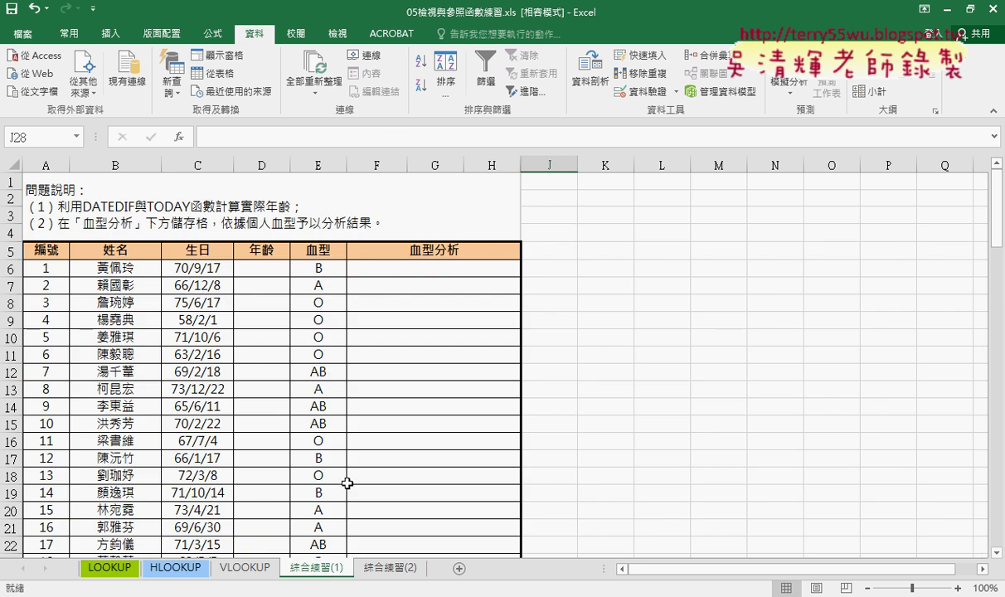
scroll(346, 481, down, 3)
scroll(346, 483, down, 1)
scroll(347, 482, down, 1)
scroll(347, 482, down, 2)
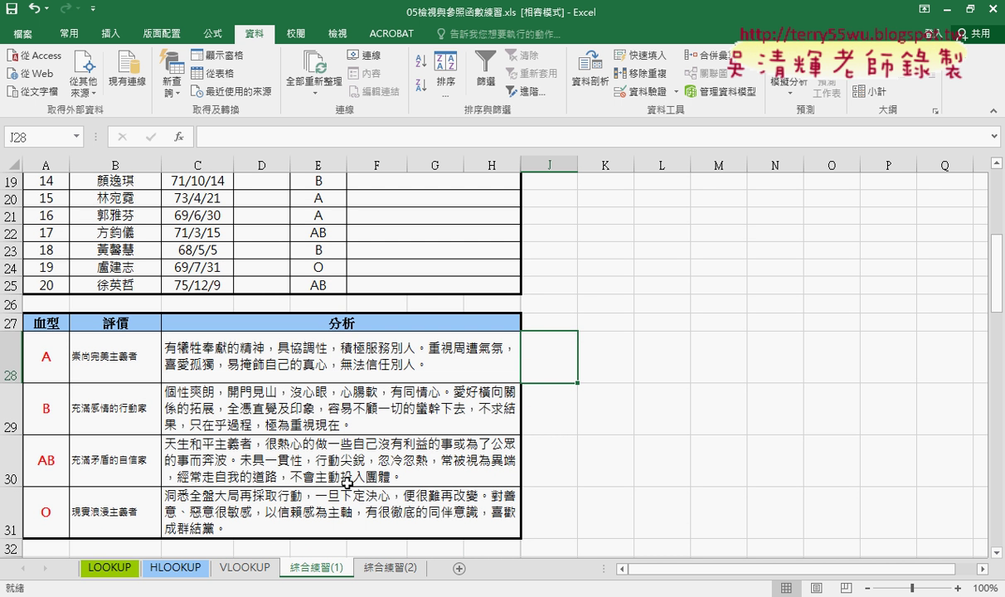
scroll(346, 482, up, 6)
scroll(347, 482, up, 1)
click(268, 266)
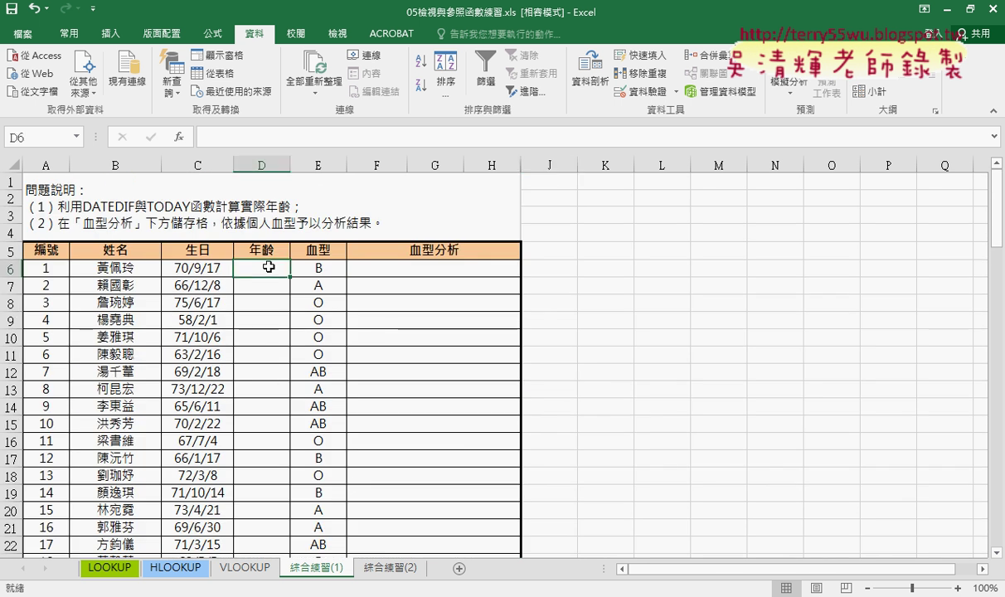
click(210, 270)
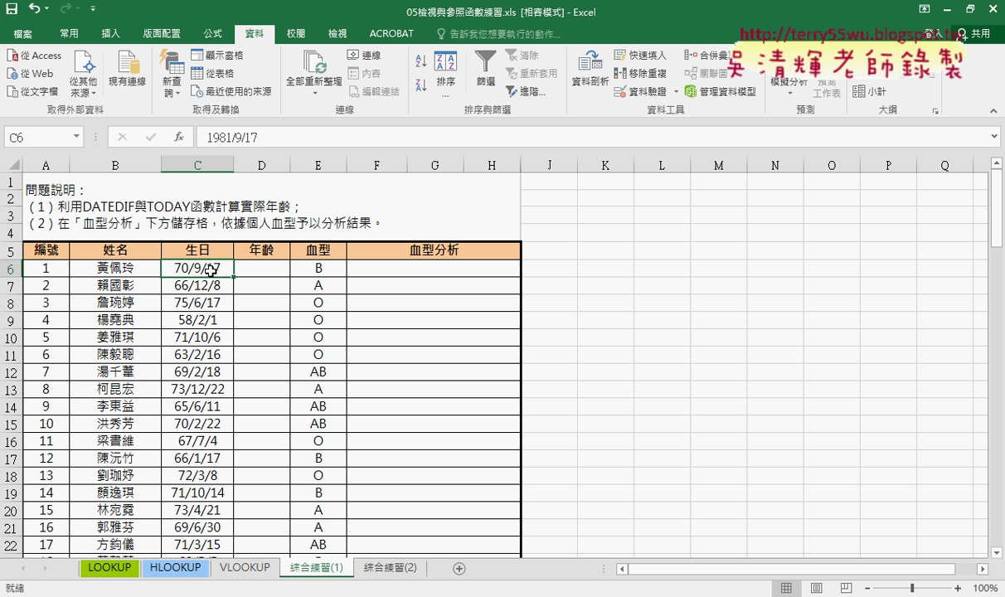
click(252, 269)
click(201, 267)
click(255, 268)
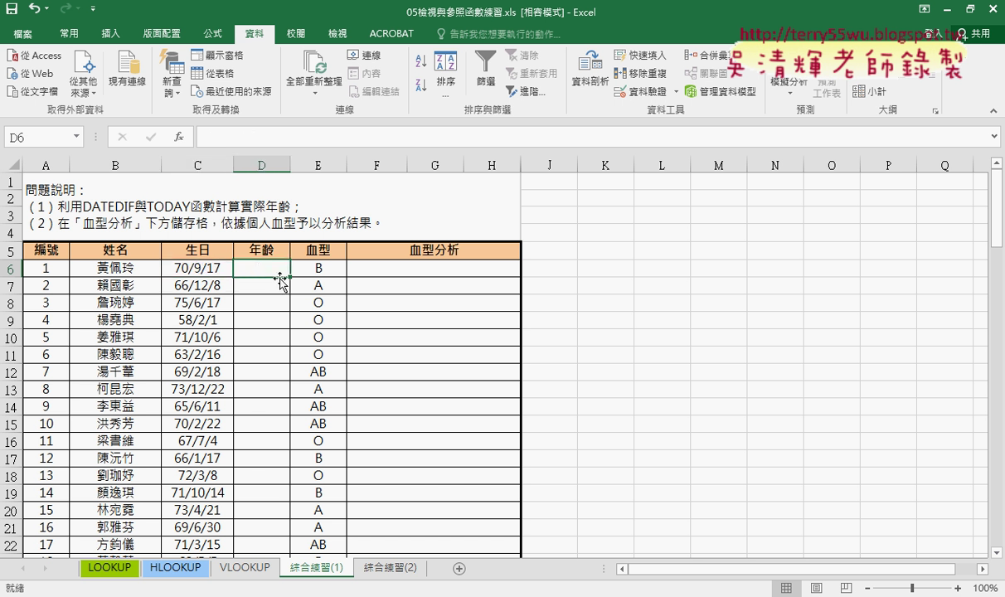
click(256, 164)
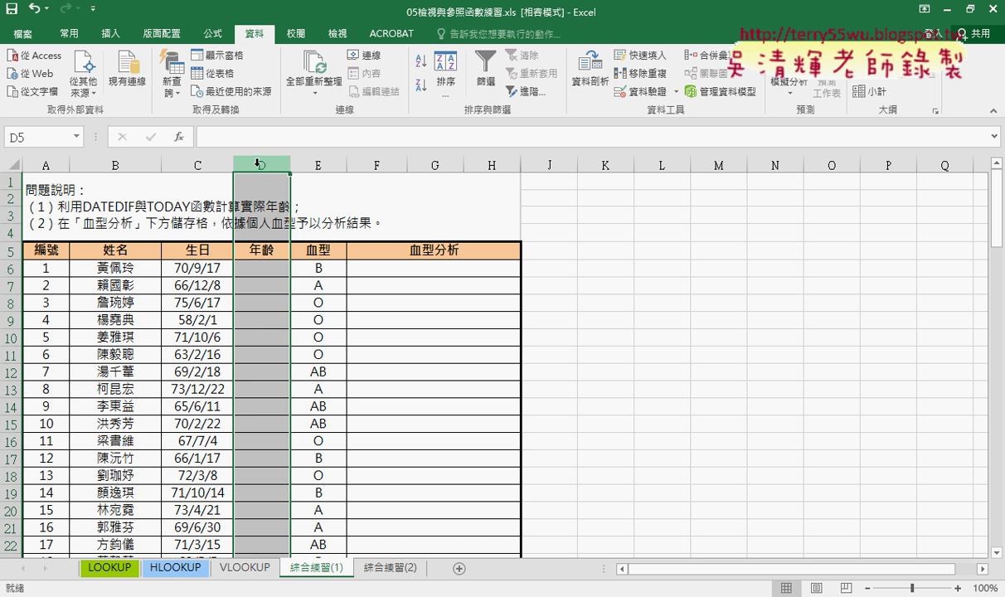
- Review the blood types in column E and the blood-type B analysis in the reference table
click(441, 269)
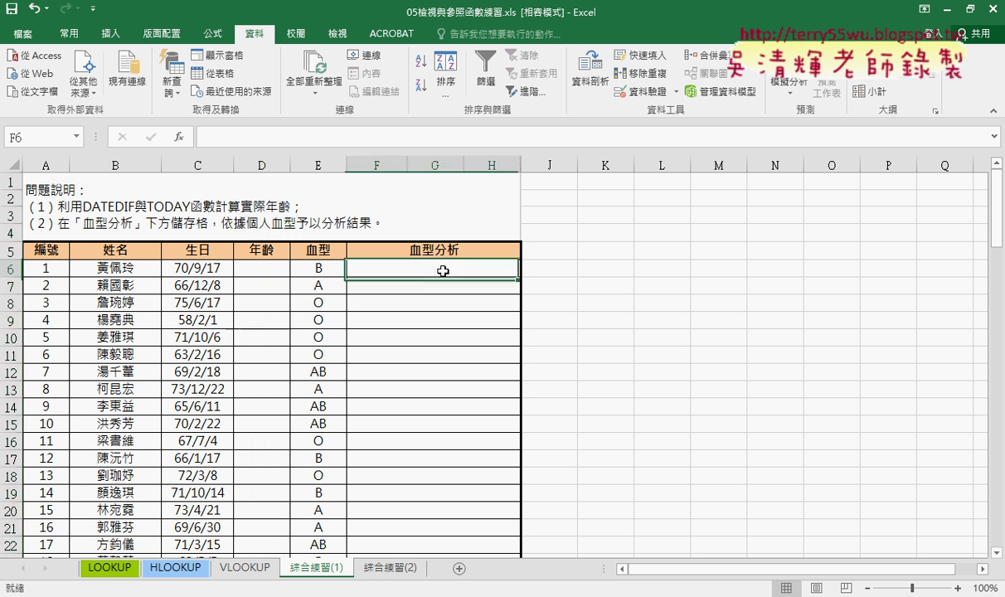
click(317, 270)
scroll(358, 298, down, 3)
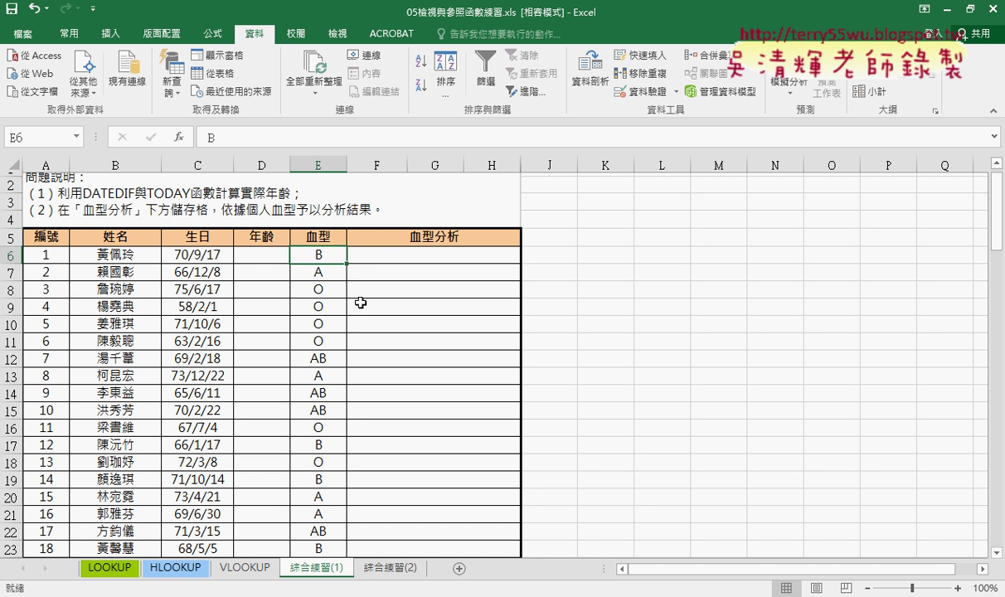
scroll(358, 298, down, 1)
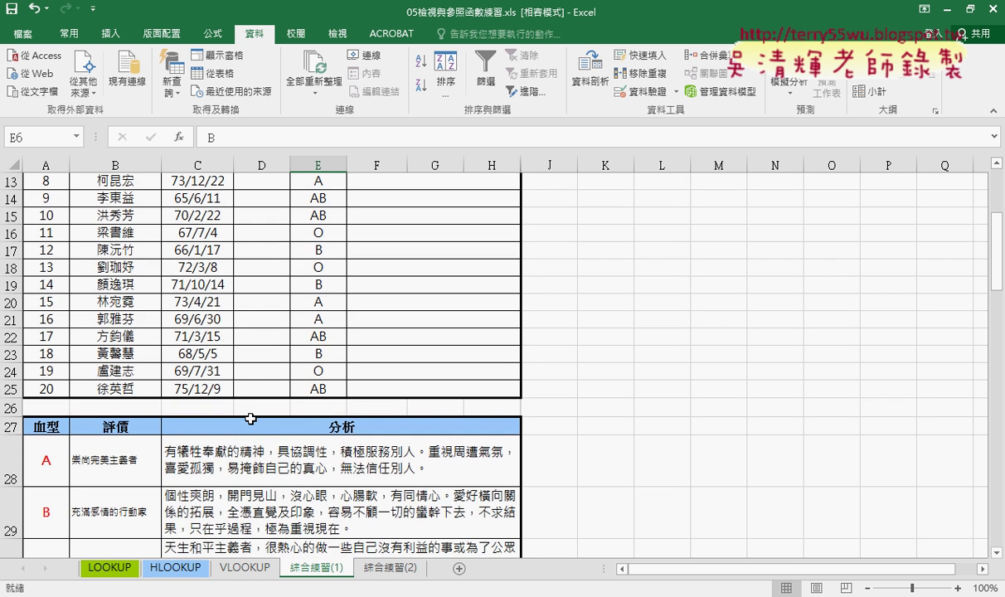
click(88, 489)
scroll(88, 489, down, 1)
click(262, 465)
scroll(324, 470, up, 4)
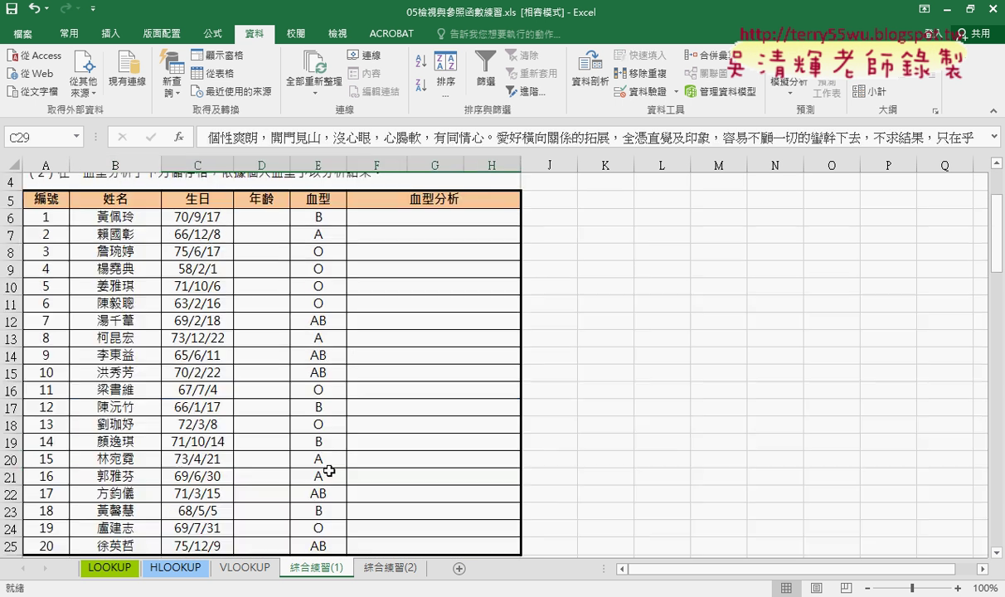
scroll(441, 298, up, 2)
click(449, 267)
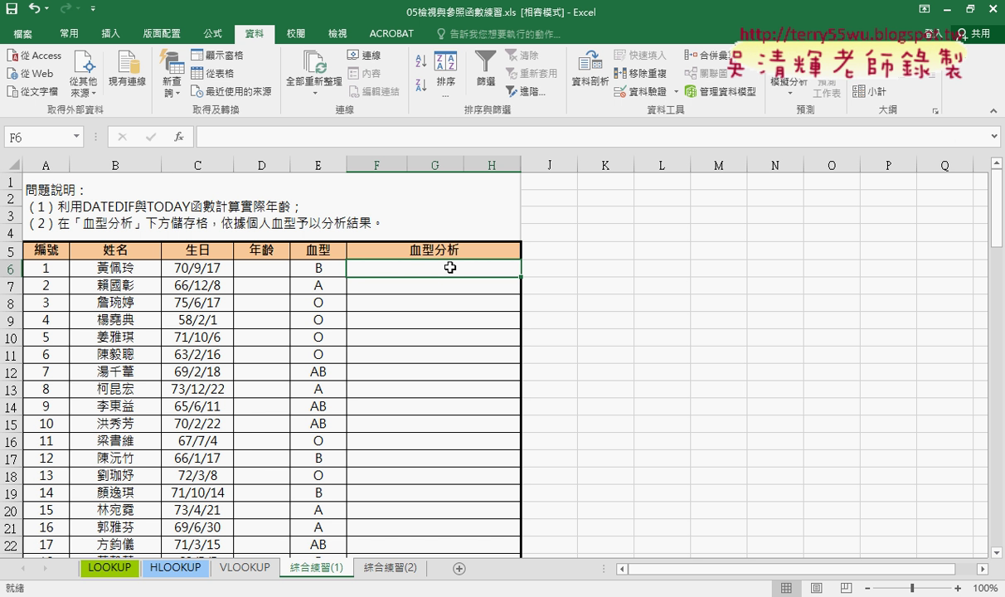
scroll(450, 267, down, 4)
scroll(450, 266, up, 3)
scroll(450, 266, up, 1)
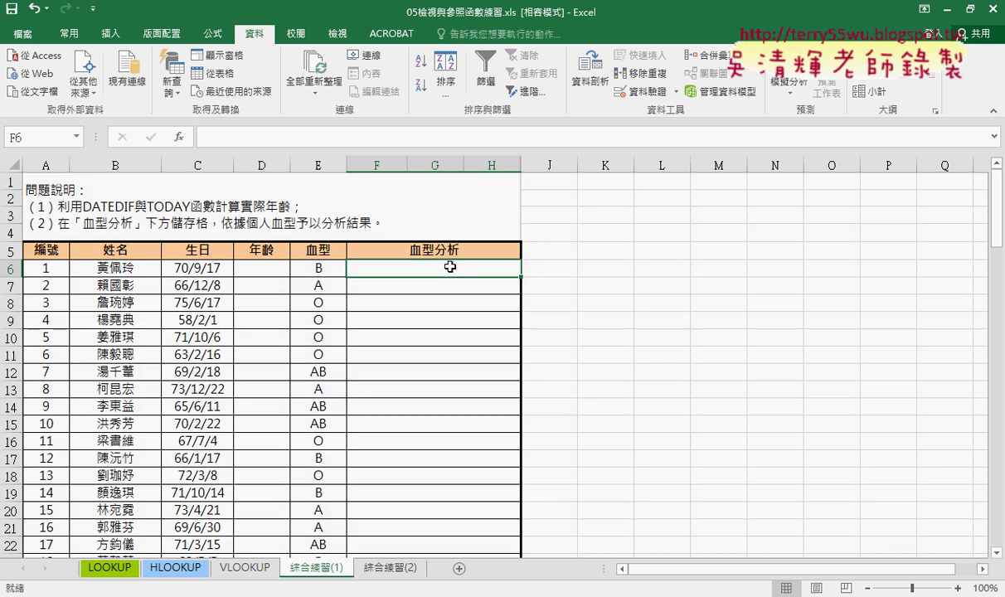